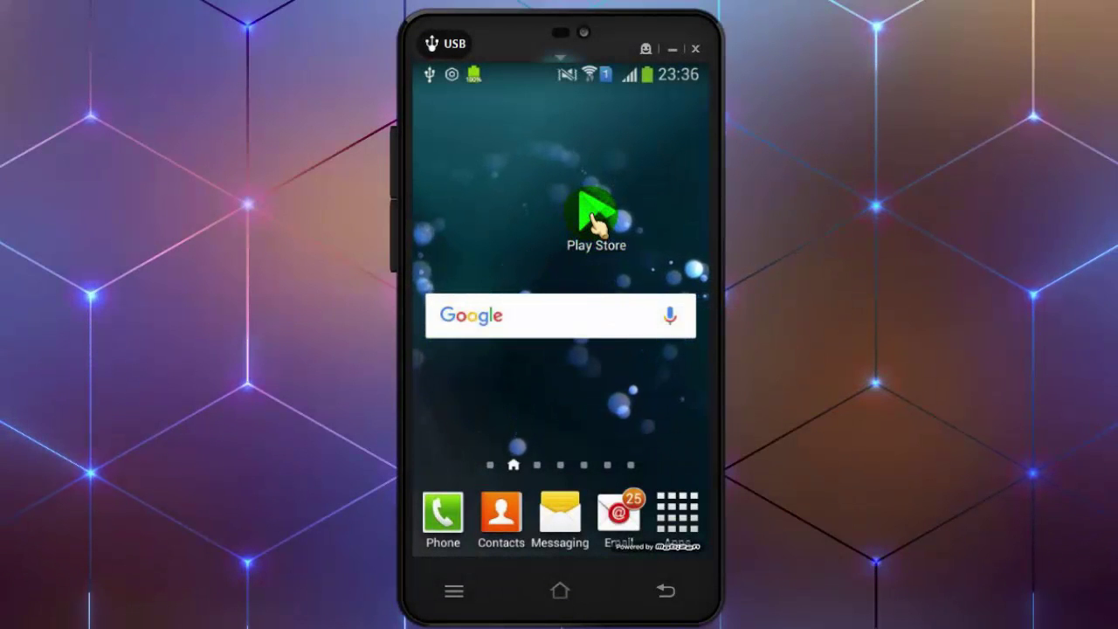
Search the Play Store for 'animgif' and open the AnimGIF Live Wallpaper 2 Lite page.
{"action": "left_click", "coordinate": [594, 215]}
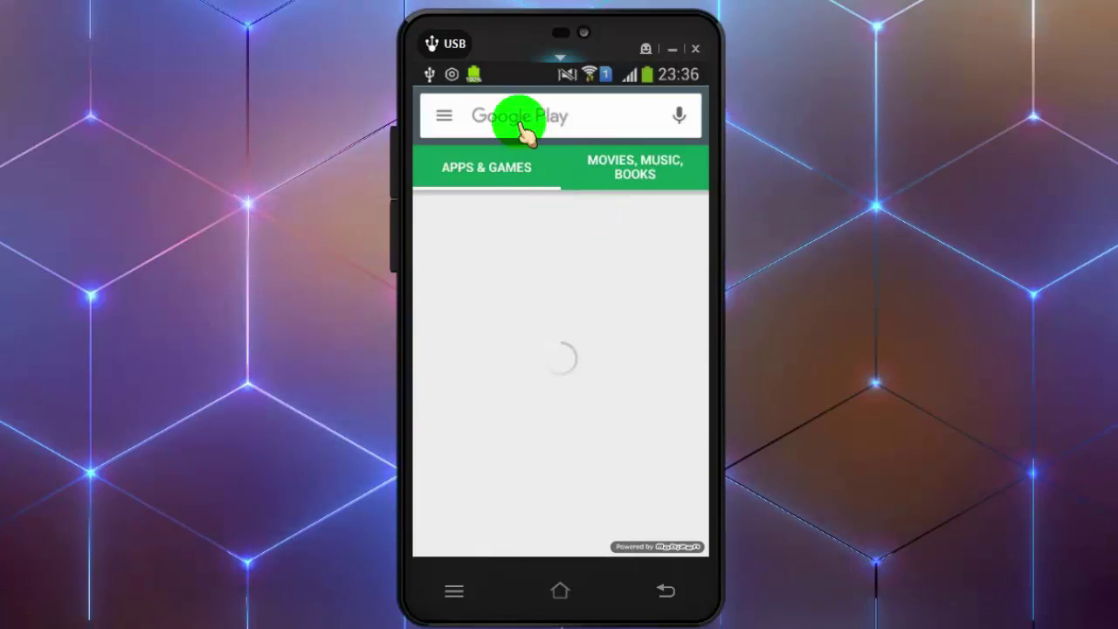
{"action": "left_click", "coordinate": [521, 122]}
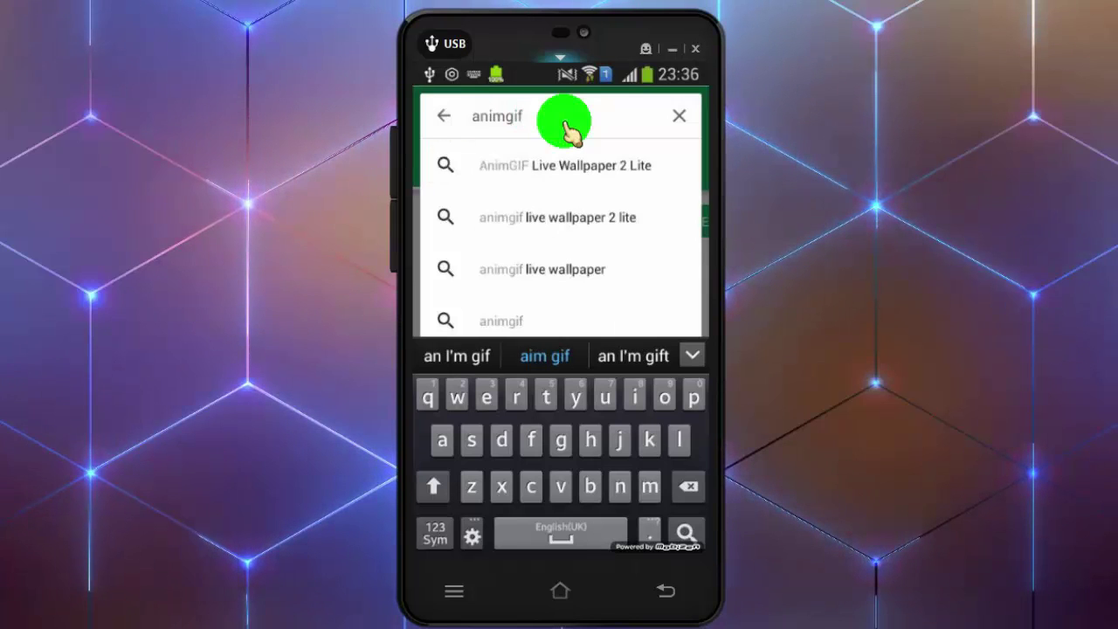
{"action": "left_click", "coordinate": [571, 170]}
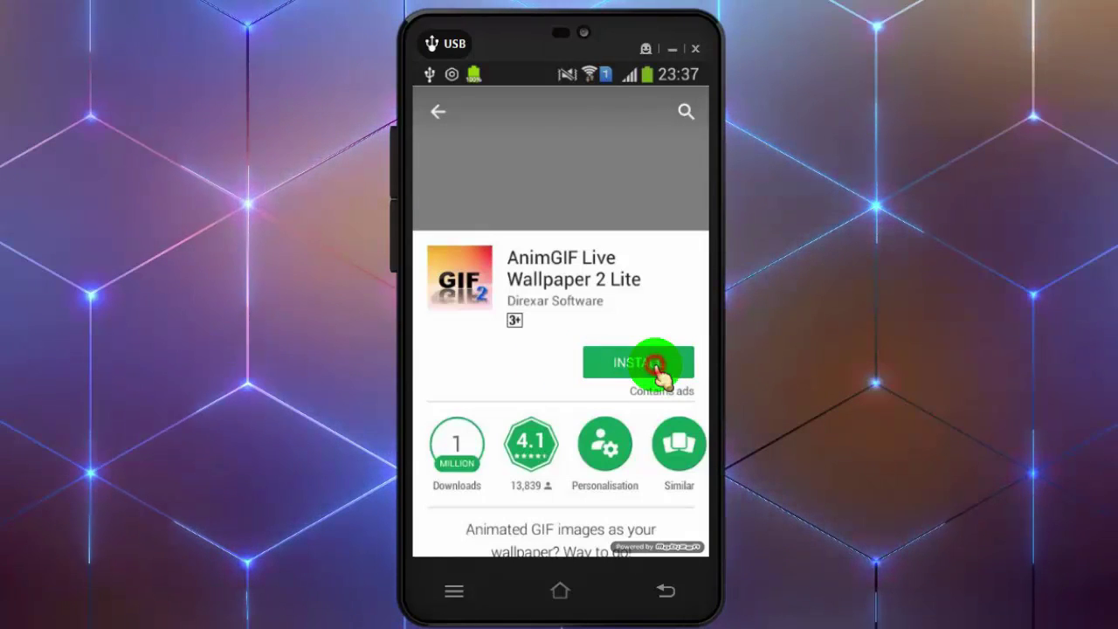
Install AnimGIF Live Wallpaper 2 Lite, accepting its permissions, and launch it.
{"action": "left_click", "coordinate": [655, 367]}
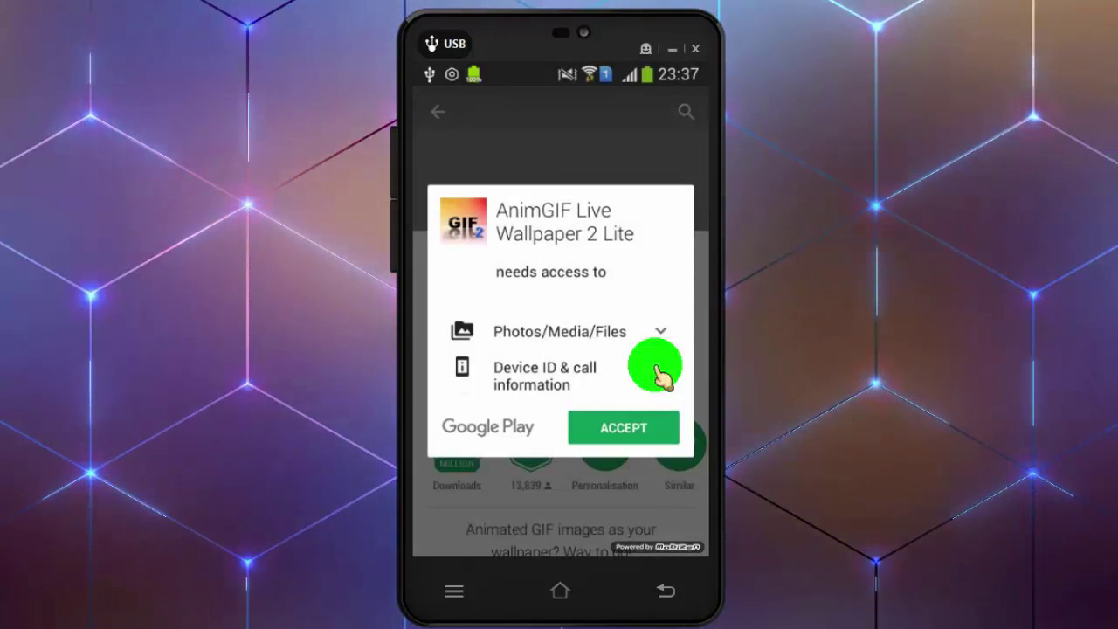
{"action": "left_click", "coordinate": [638, 429]}
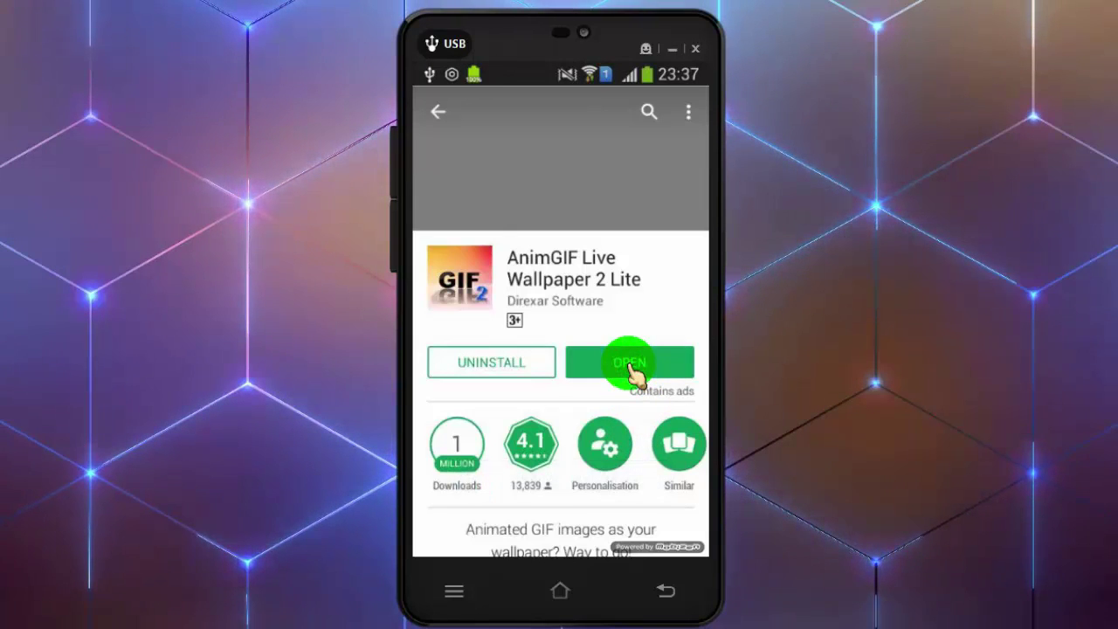
{"action": "left_click", "coordinate": [629, 363]}
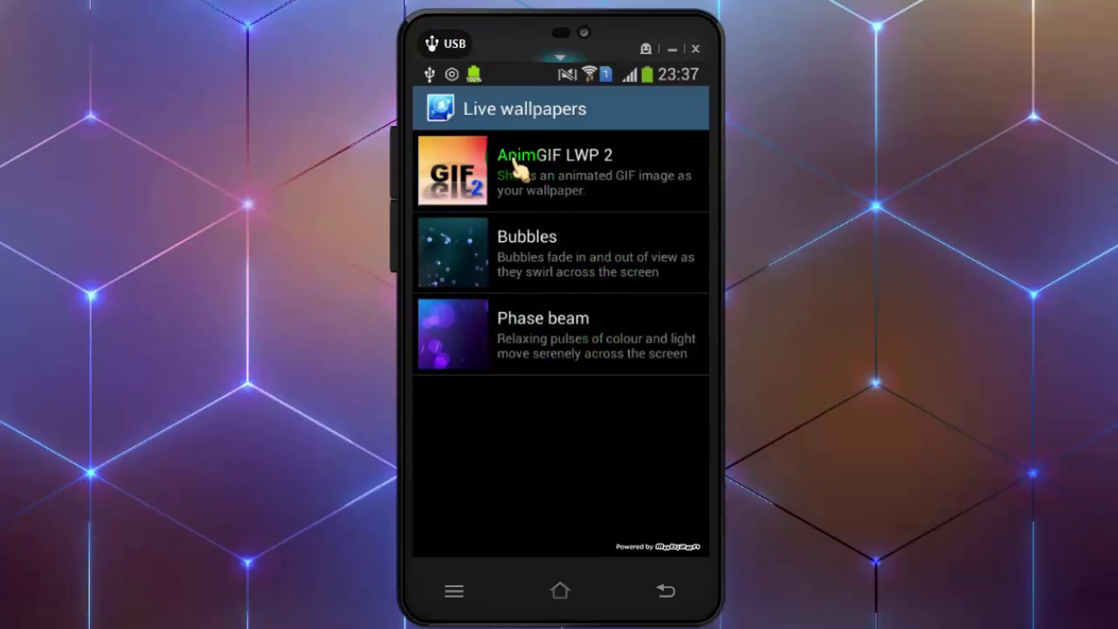
Pick AnimGIF LWP 2, dismiss its What's New notes, and open its Settings.
{"action": "left_click", "coordinate": [576, 168]}
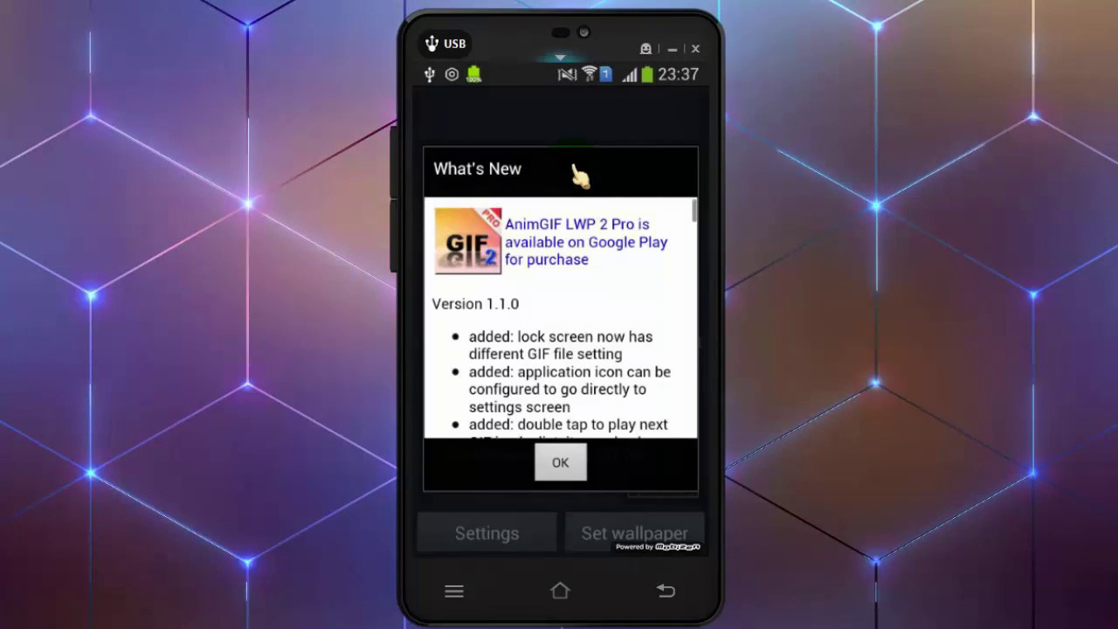
{"action": "left_click", "coordinate": [533, 245]}
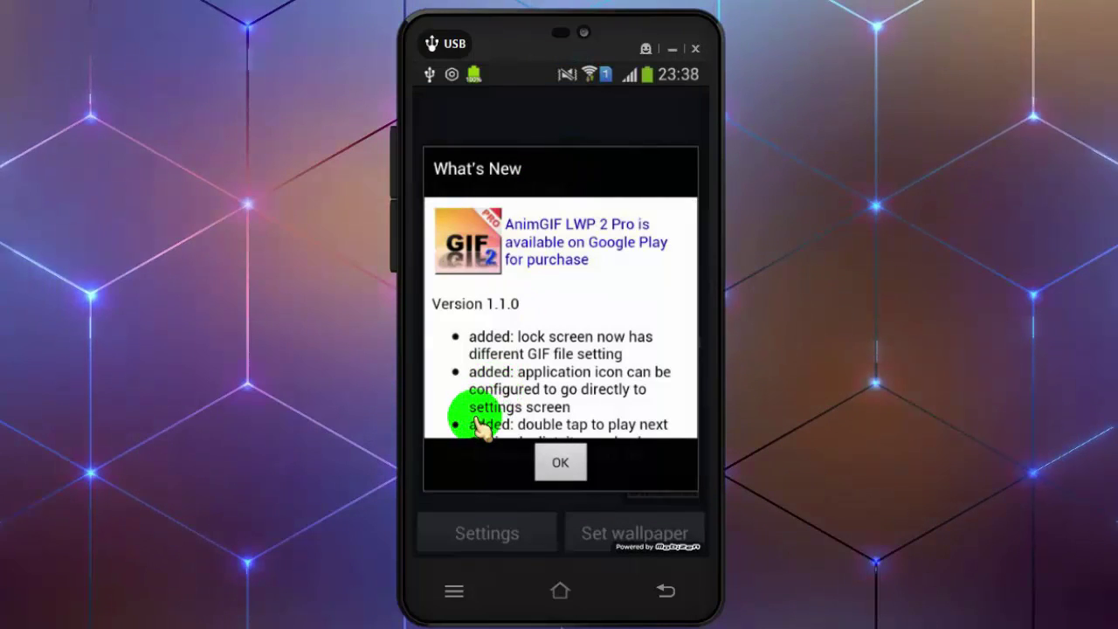
{"action": "scroll", "coordinate": [478, 423], "scroll_direction": "down", "scroll_amount": 1}
{"action": "scroll", "coordinate": [479, 424], "scroll_direction": "up", "scroll_amount": 1}
{"action": "scroll", "coordinate": [479, 424], "scroll_direction": "down", "scroll_amount": 10}
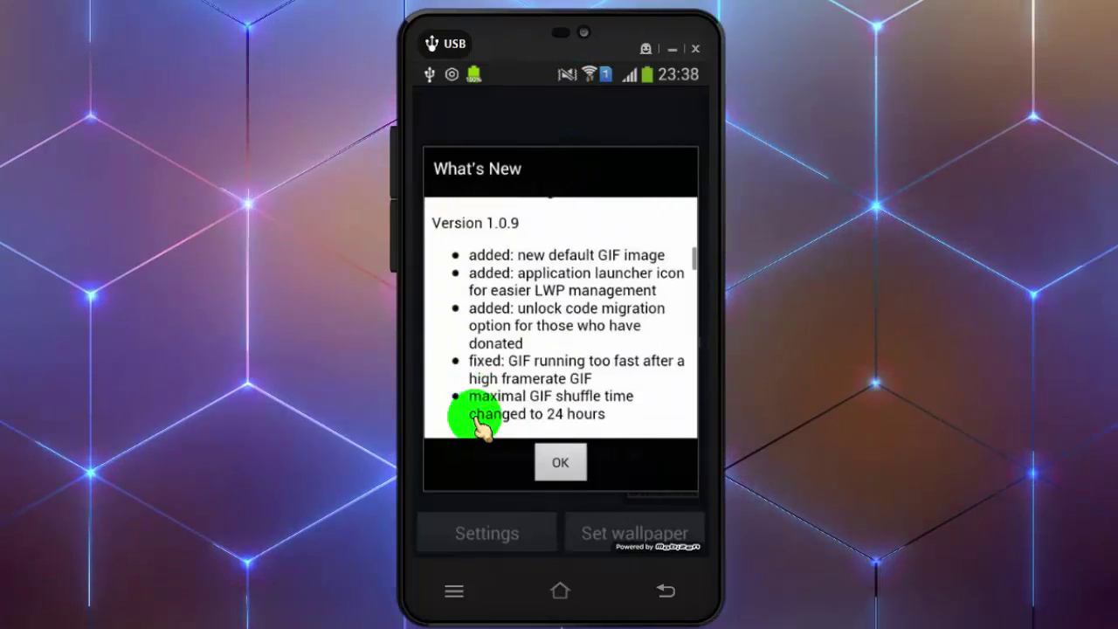
{"action": "scroll", "coordinate": [478, 423], "scroll_direction": "down", "scroll_amount": 5}
{"action": "left_click", "coordinate": [557, 463]}
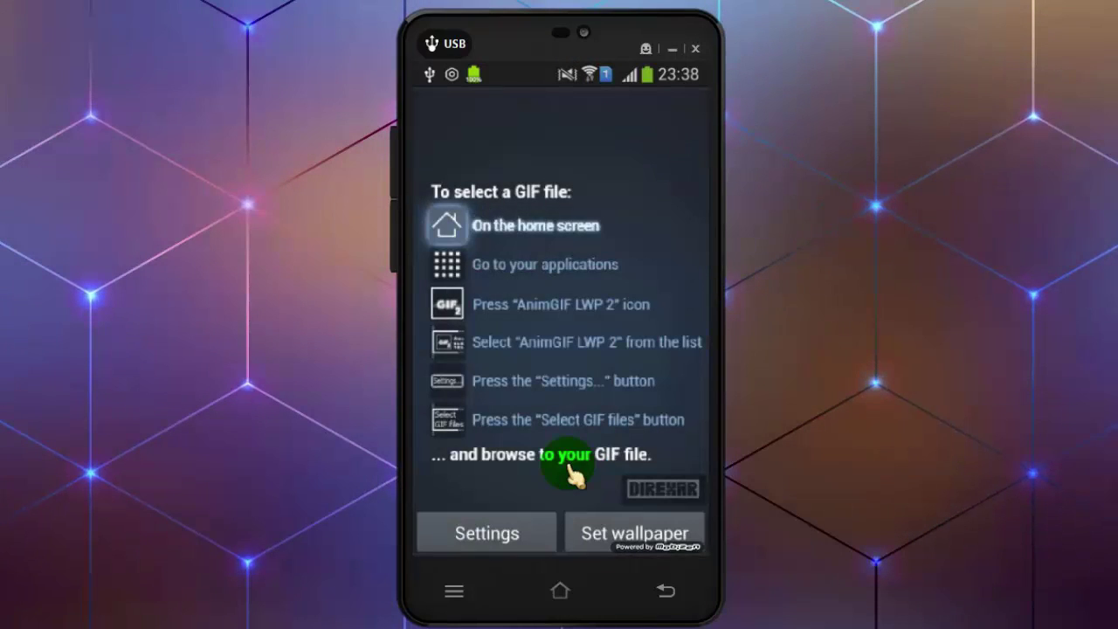
{"action": "left_click", "coordinate": [493, 532]}
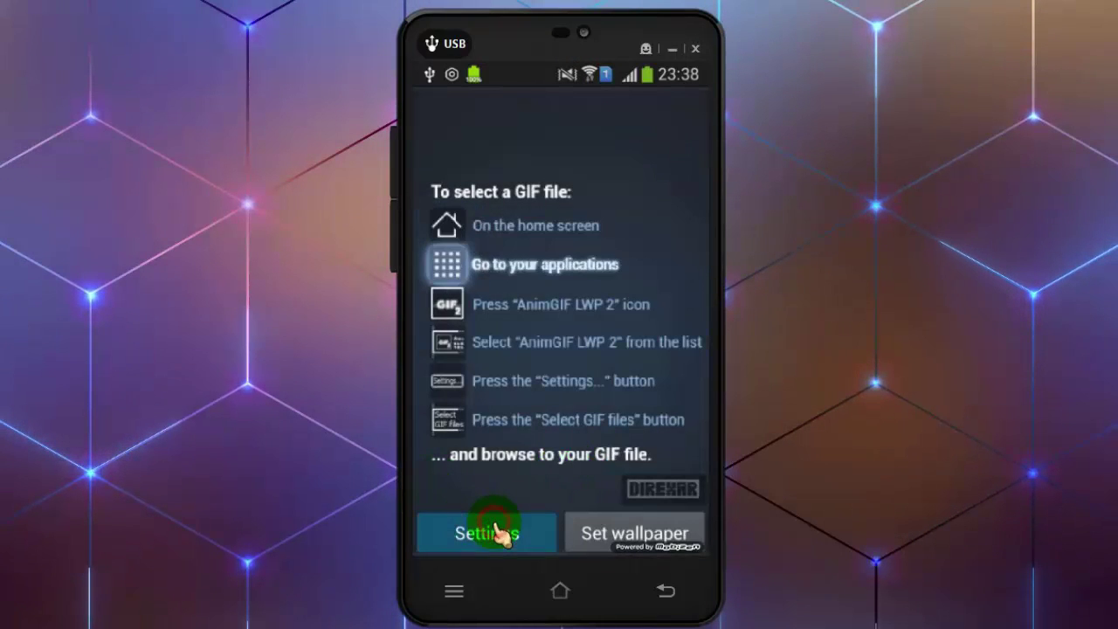
Open Select GIF files and browse up from animgif_info.gif to the phone's main folders.
{"action": "left_click", "coordinate": [493, 533]}
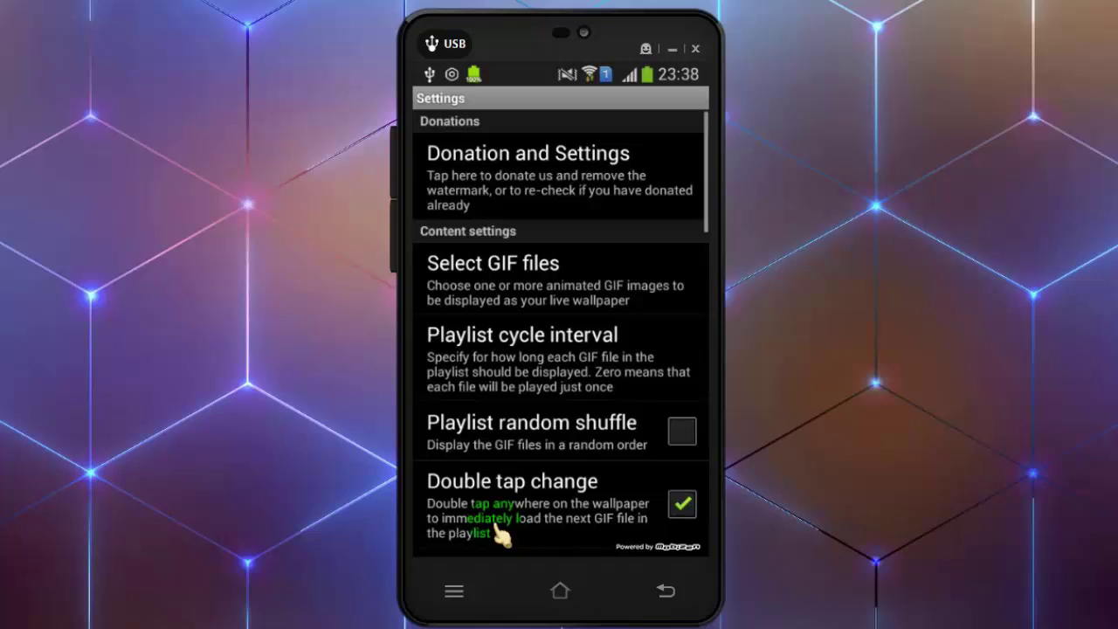
{"action": "left_click", "coordinate": [561, 289]}
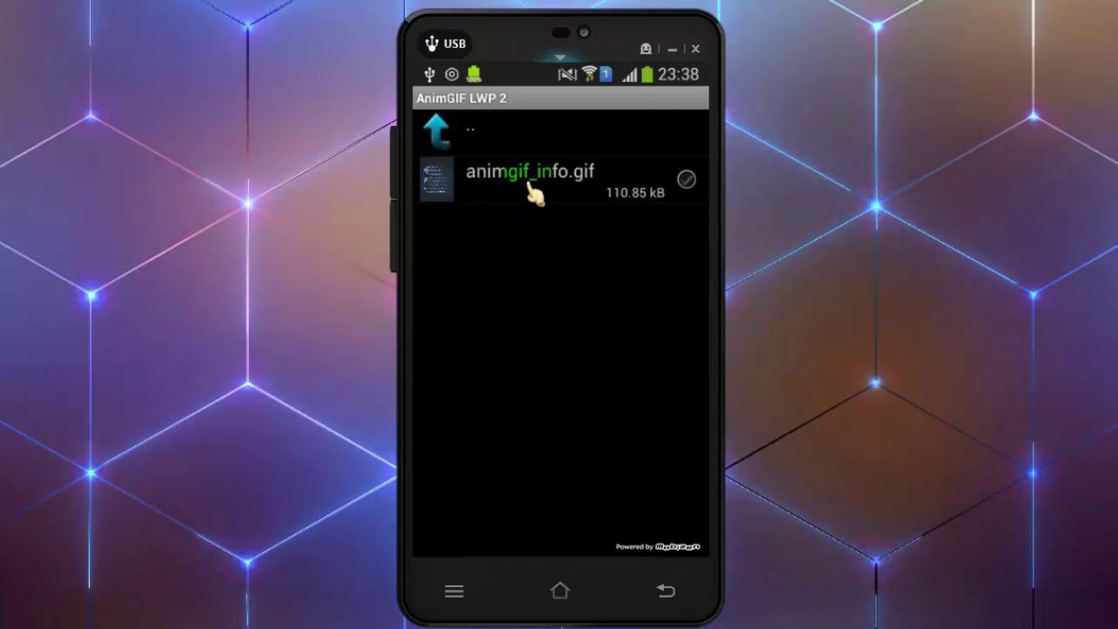
{"action": "left_click", "coordinate": [454, 174]}
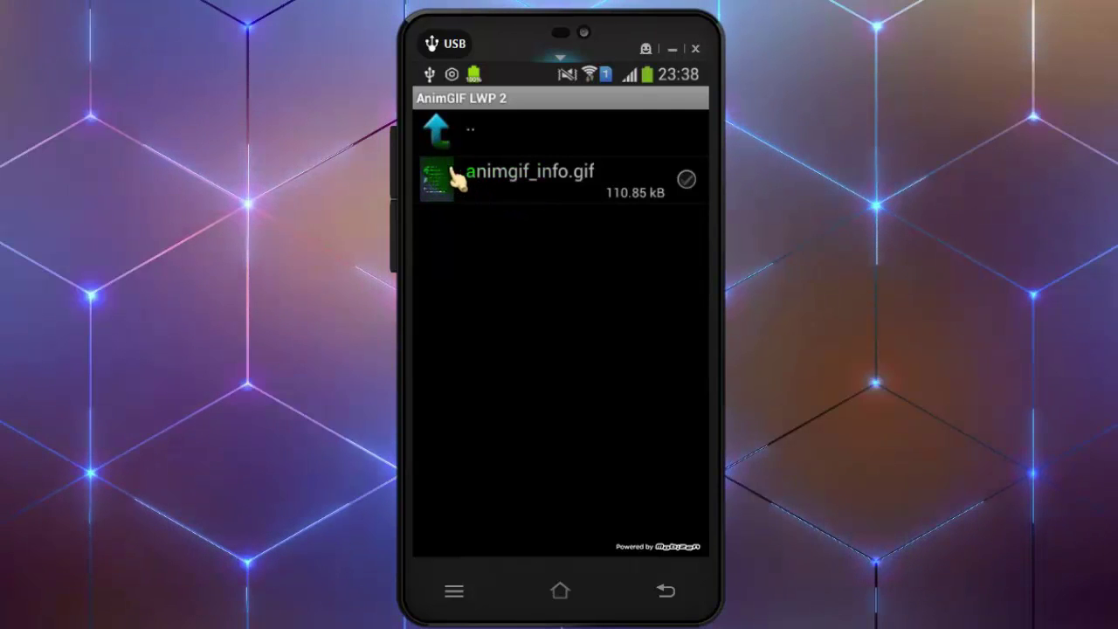
{"action": "left_click", "coordinate": [435, 131]}
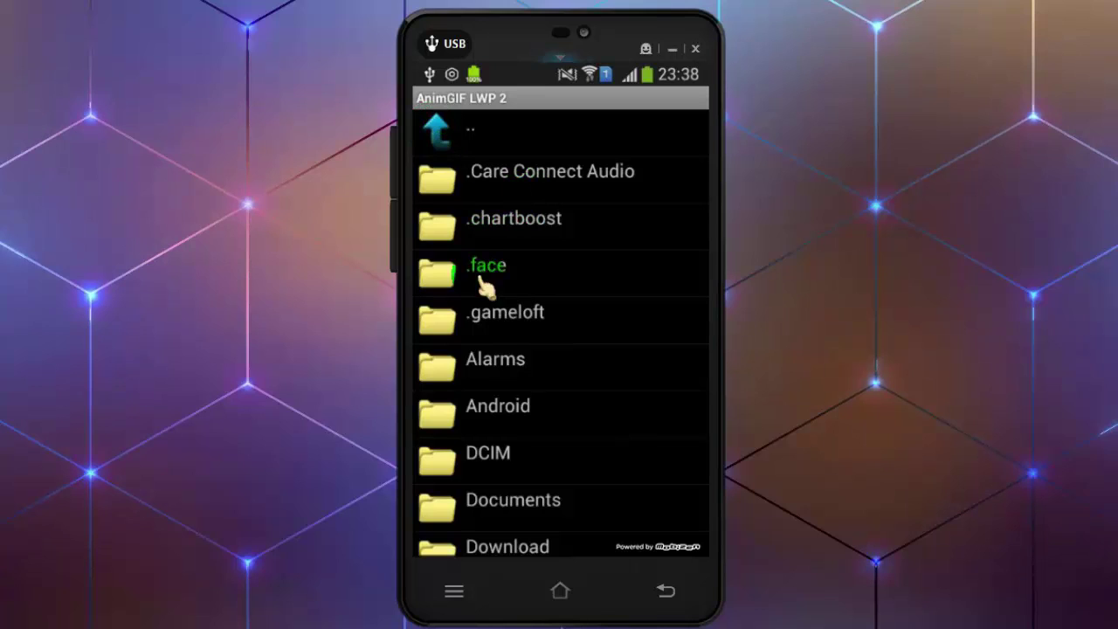
{"action": "scroll", "coordinate": [594, 493], "scroll_direction": "down", "scroll_amount": 3}
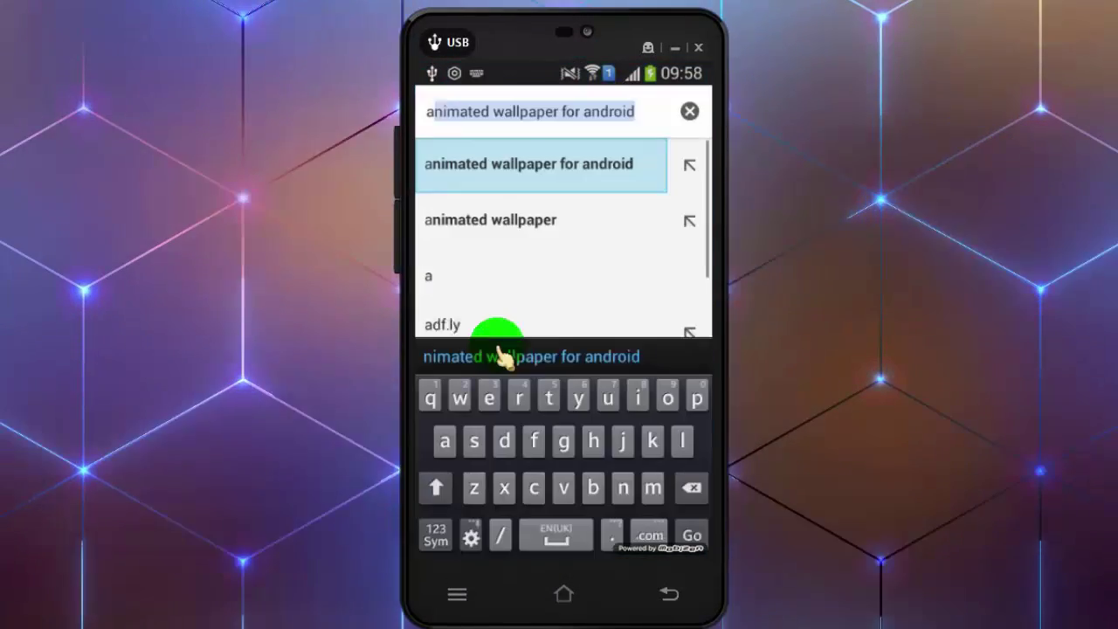
Search the web for 'animated walpaper' and open a result from the list.
{"action": "type", "text": "nimated wallpaper"}
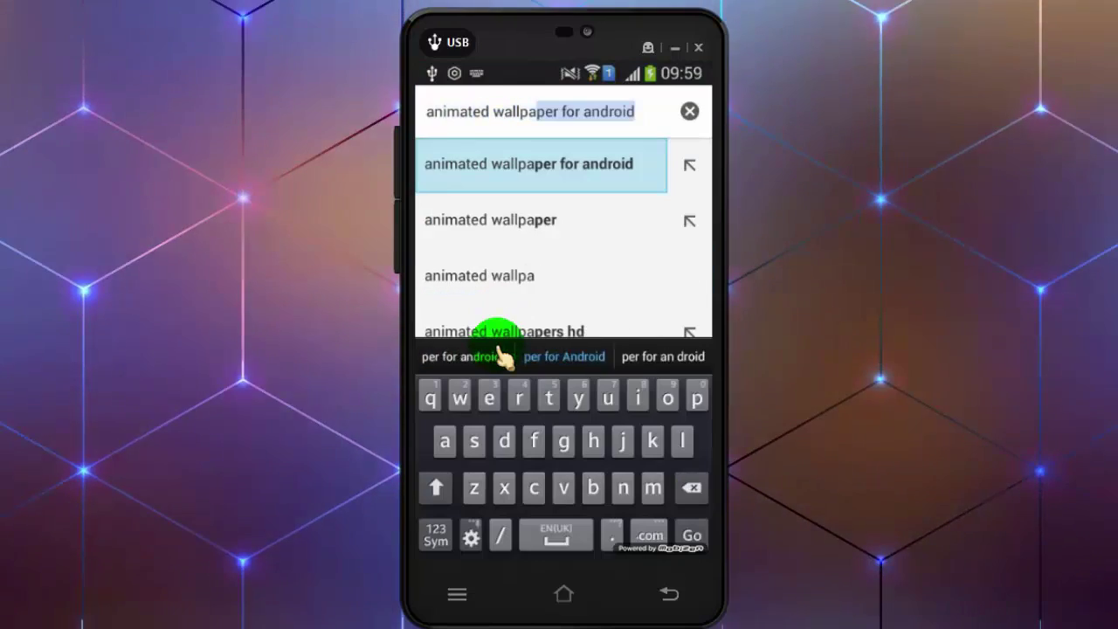
{"action": "key", "text": "Return"}
{"action": "scroll", "coordinate": [386, 369], "scroll_direction": "down", "scroll_amount": 10}
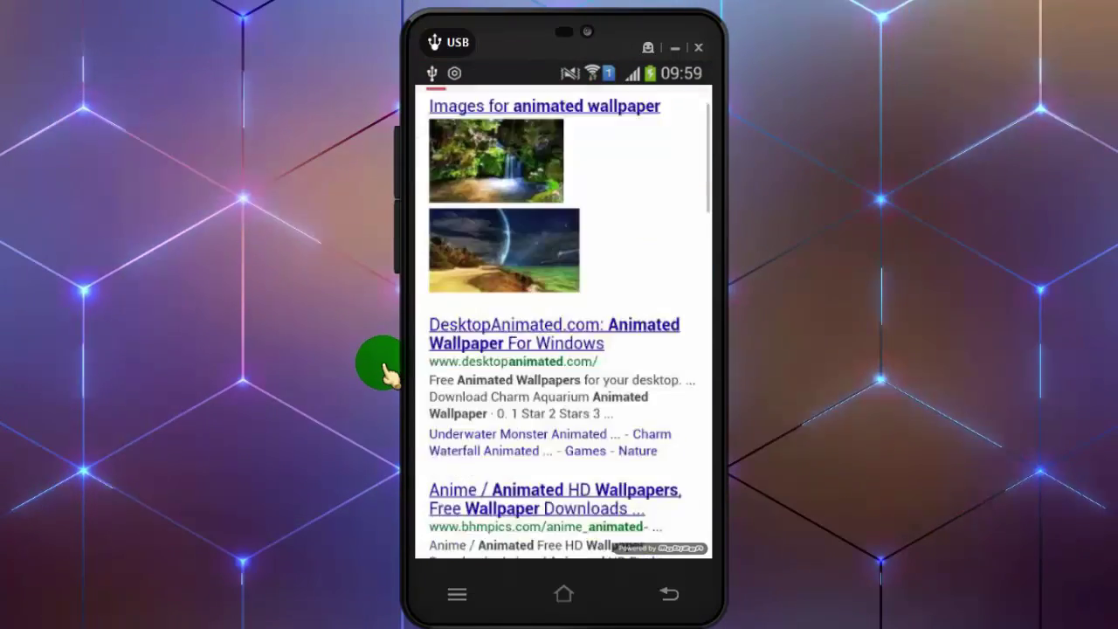
{"action": "scroll", "coordinate": [386, 369], "scroll_direction": "down", "scroll_amount": 5}
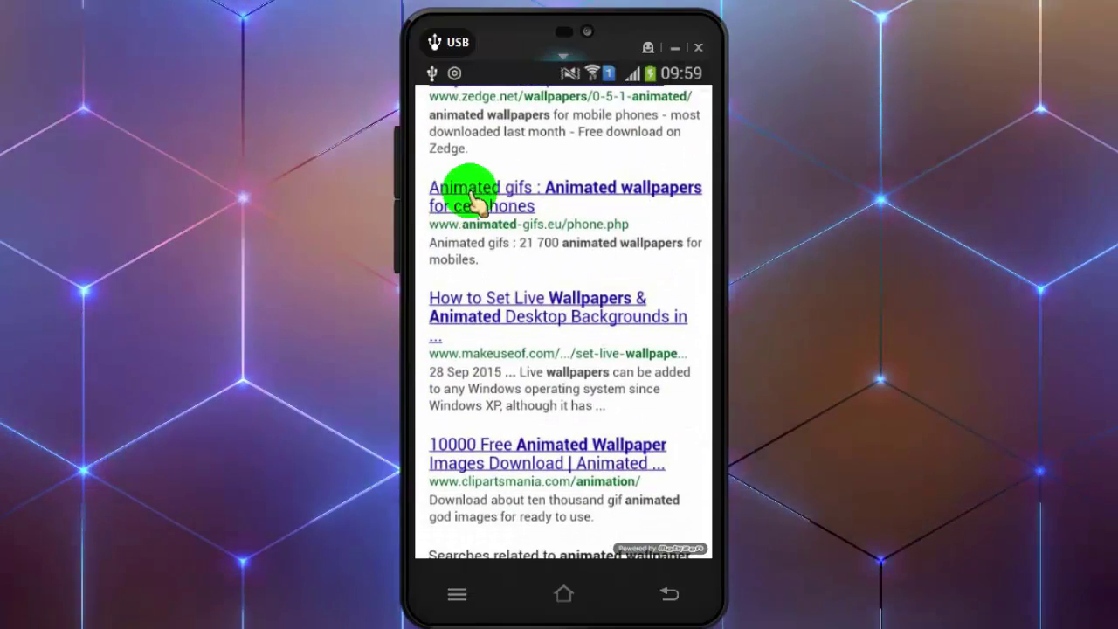
{"action": "left_click", "coordinate": [493, 205]}
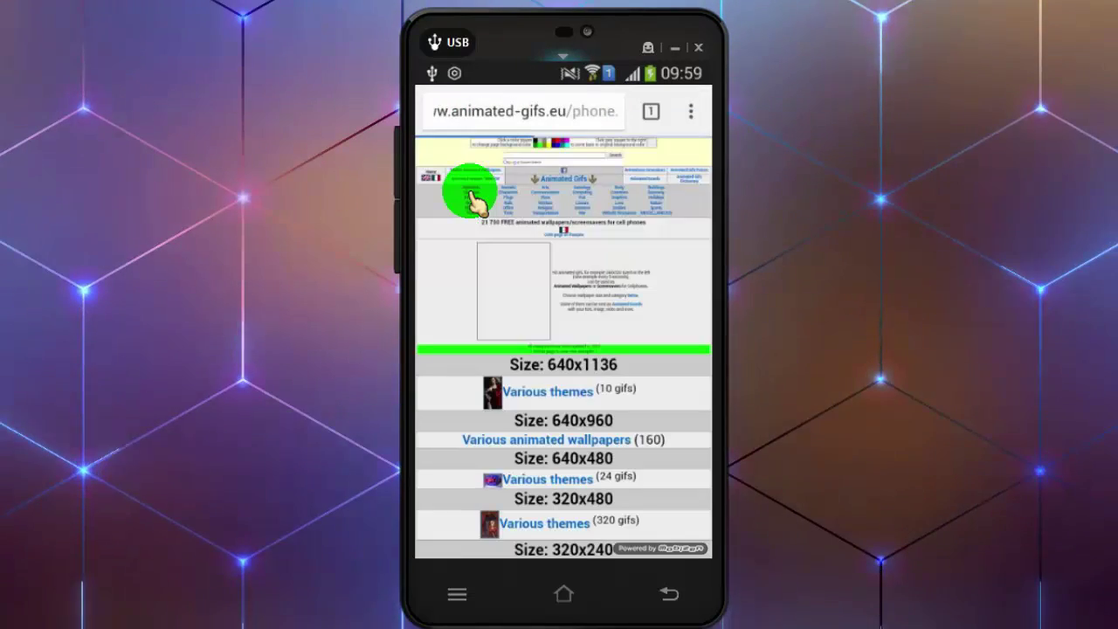
Scroll down to the GRAPHICS category list and open Various graphics.
{"action": "scroll", "coordinate": [577, 297], "scroll_direction": "down", "scroll_amount": 3}
{"action": "scroll", "coordinate": [580, 306], "scroll_direction": "down", "scroll_amount": 3}
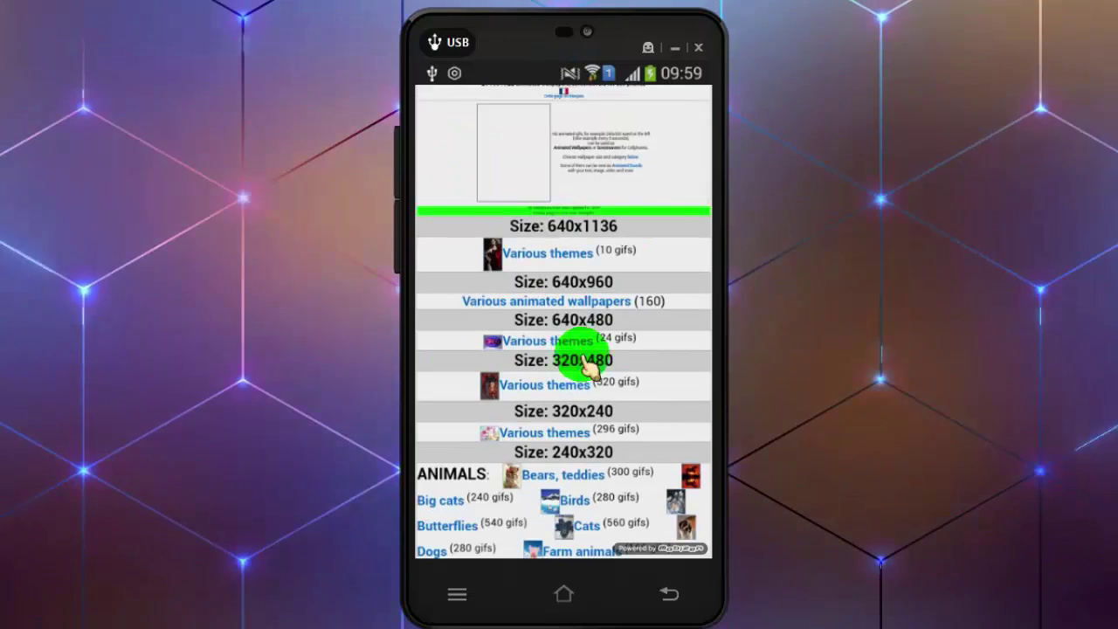
{"action": "scroll", "coordinate": [529, 384], "scroll_direction": "down", "scroll_amount": 5}
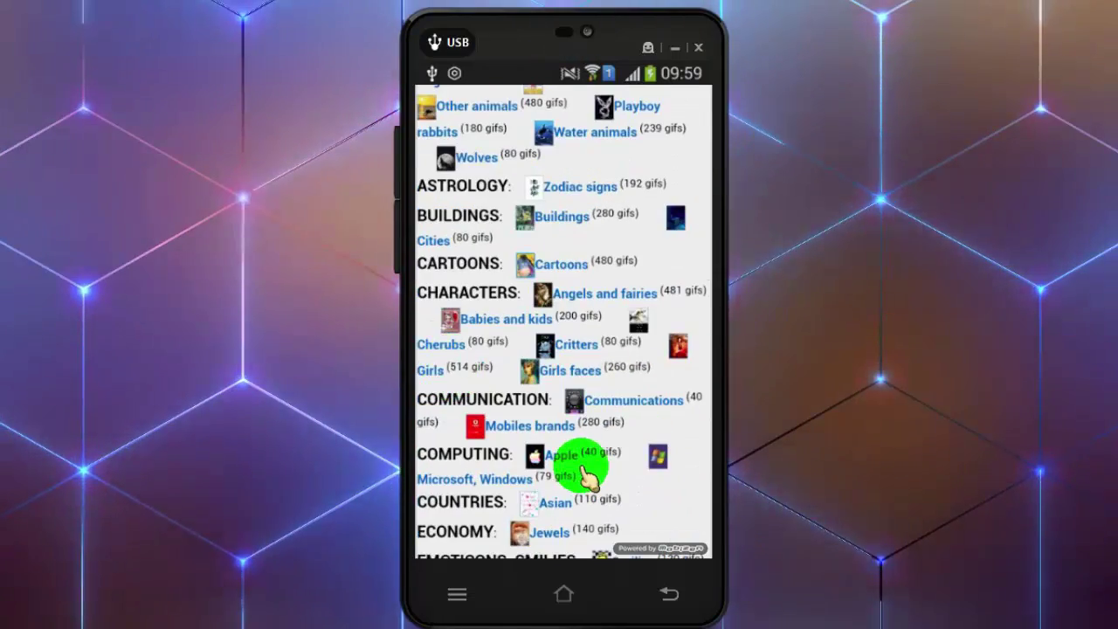
{"action": "scroll", "coordinate": [602, 458], "scroll_direction": "down", "scroll_amount": 3}
{"action": "scroll", "coordinate": [612, 411], "scroll_direction": "down", "scroll_amount": 2}
{"action": "scroll", "coordinate": [492, 369], "scroll_direction": "down", "scroll_amount": 2}
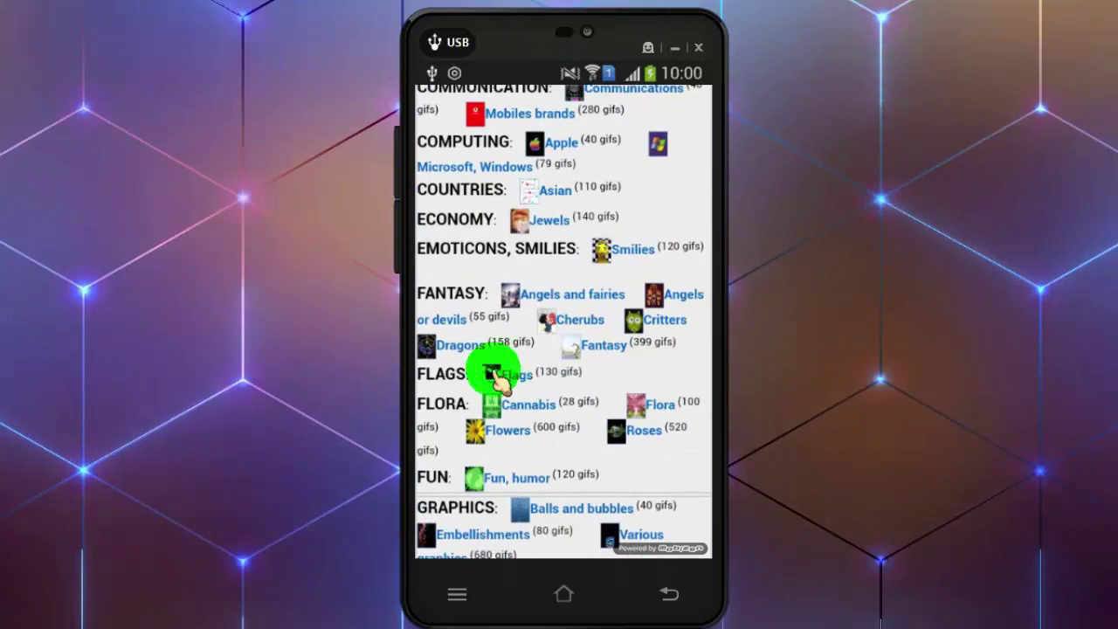
{"action": "scroll", "coordinate": [612, 357], "scroll_direction": "down", "scroll_amount": 3}
{"action": "scroll", "coordinate": [576, 363], "scroll_direction": "down", "scroll_amount": 3}
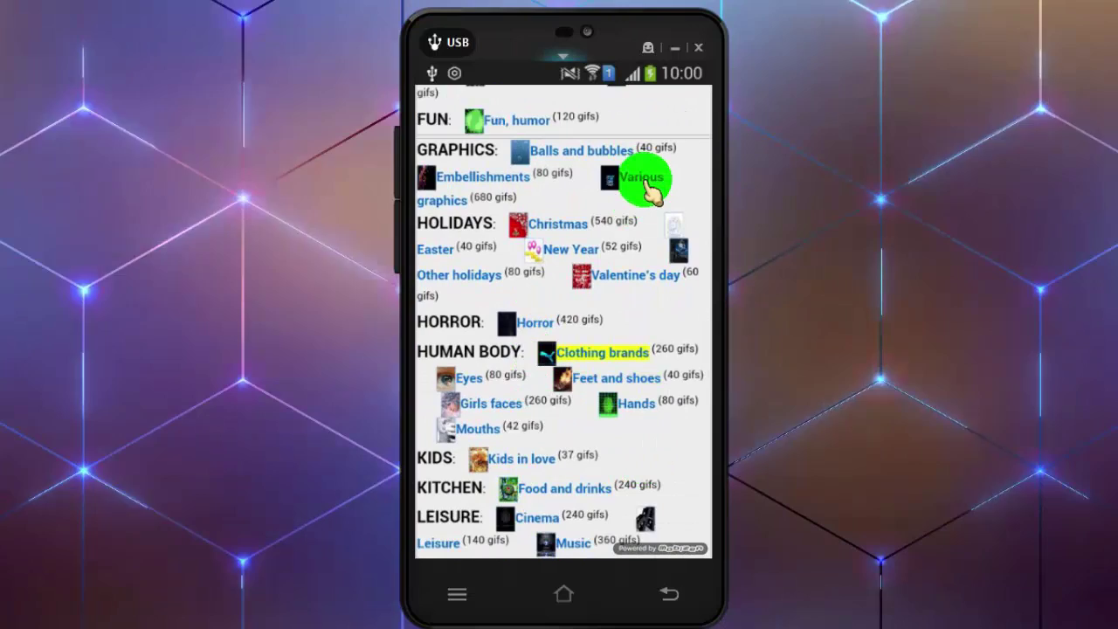
{"action": "left_click", "coordinate": [642, 177]}
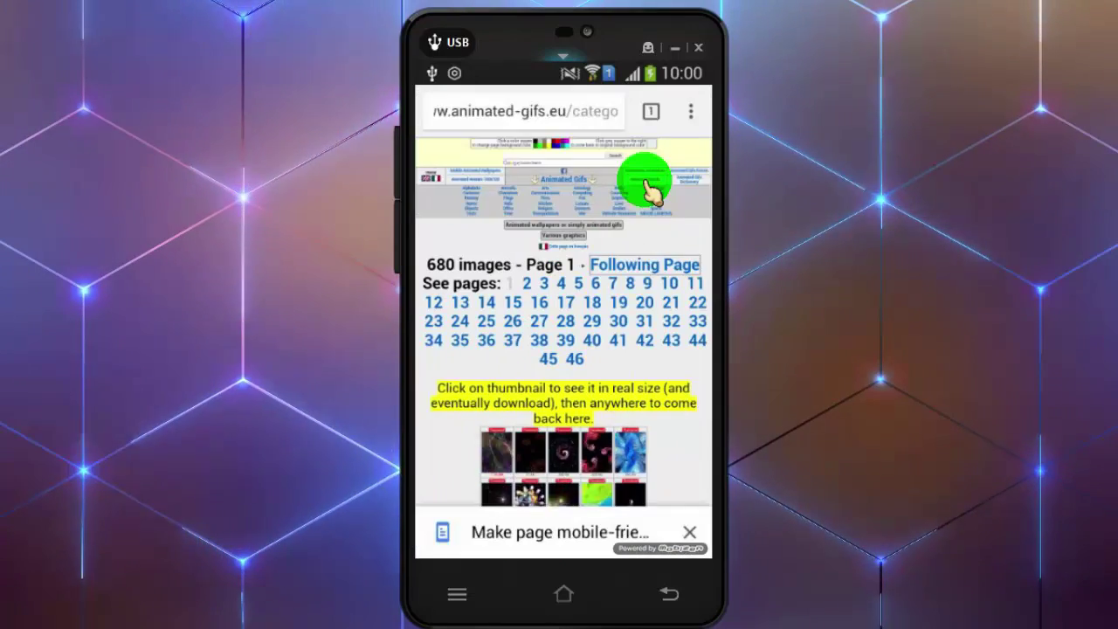
Download the orange starburst GIF from page 2 as 0017.gif and confirm it in notifications.
{"action": "scroll", "coordinate": [647, 185], "scroll_direction": "down", "scroll_amount": 1}
{"action": "left_click", "coordinate": [528, 209]}
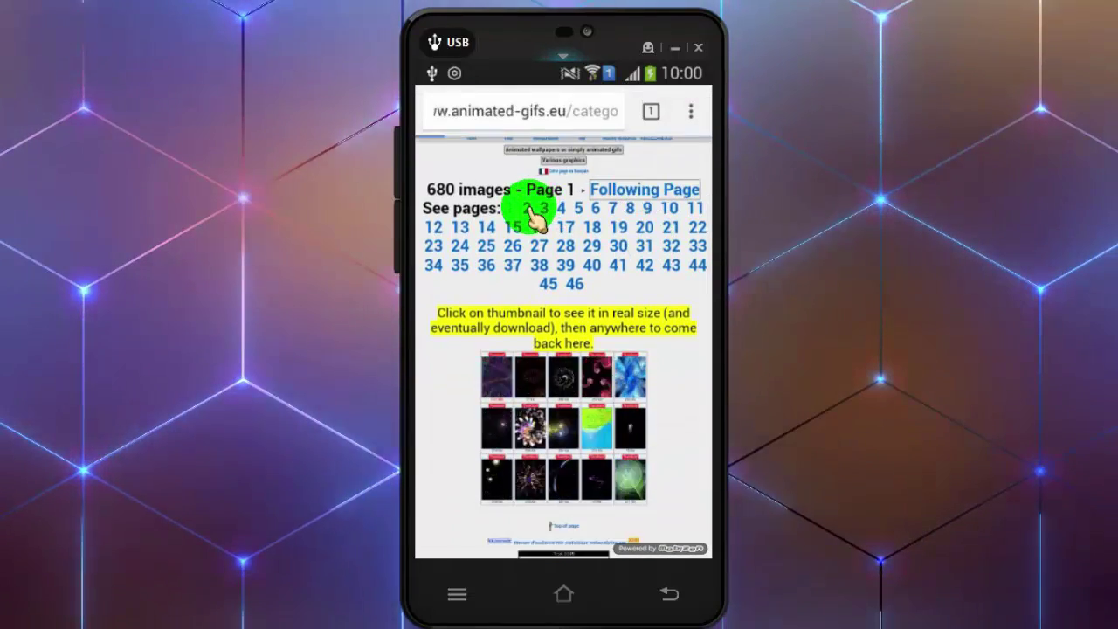
{"action": "scroll", "coordinate": [532, 218], "scroll_direction": "down", "scroll_amount": 2}
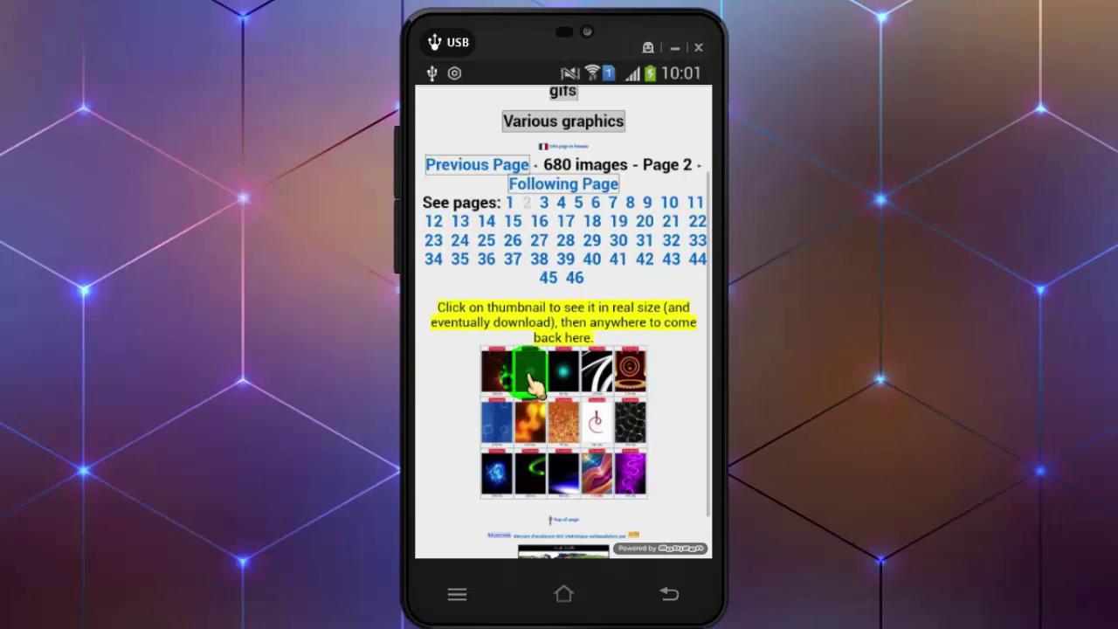
{"action": "left_click", "coordinate": [532, 379]}
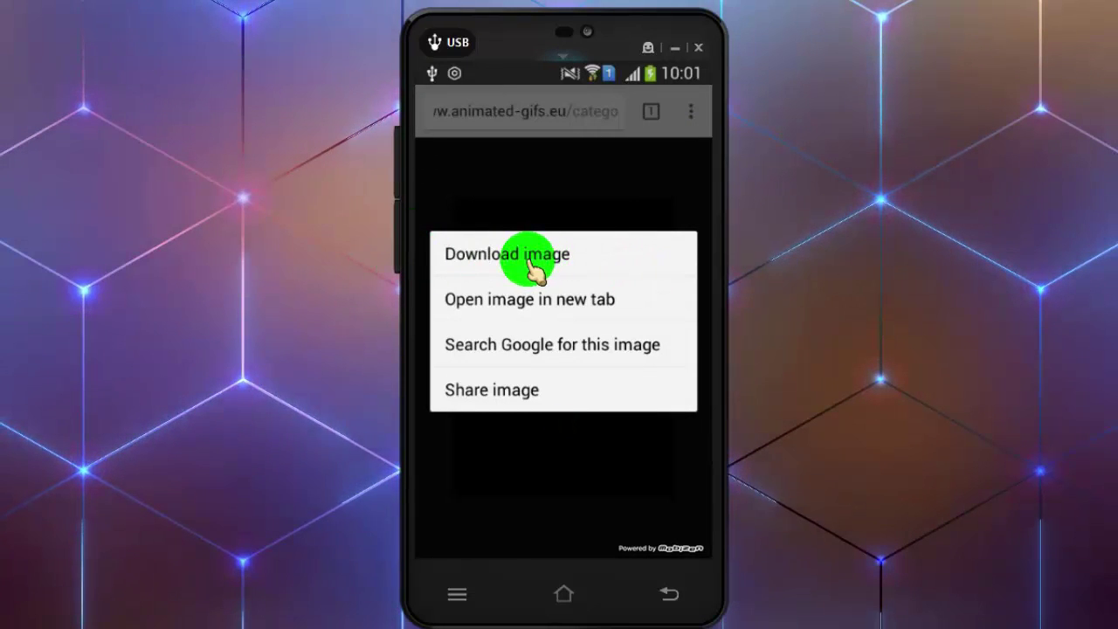
{"action": "left_click", "coordinate": [529, 259]}
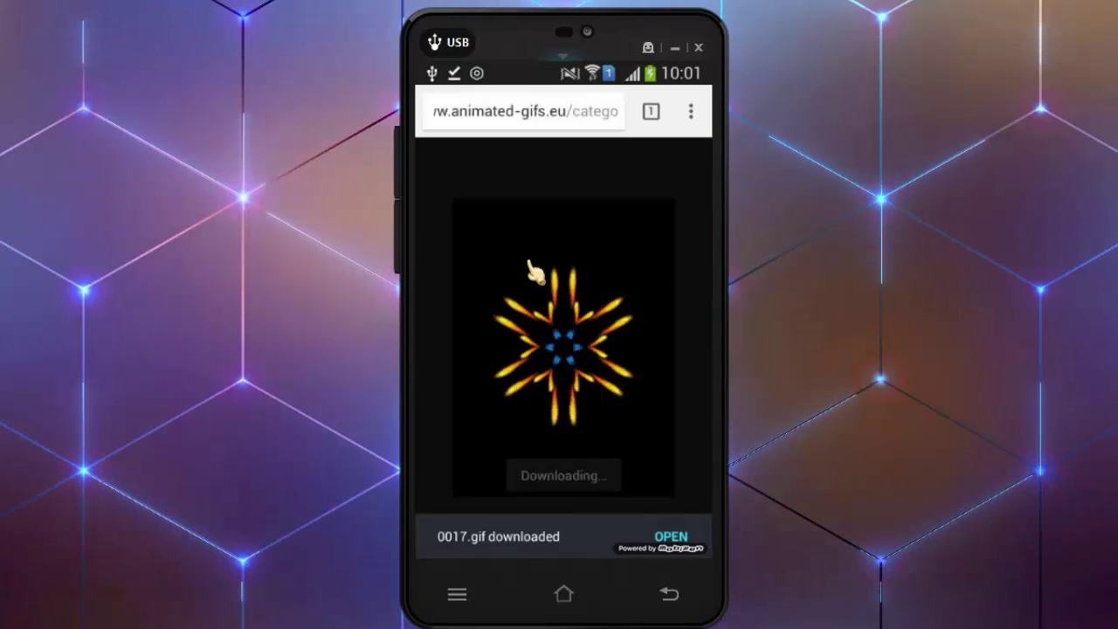
{"action": "left_click_drag", "start_coordinate": [531, 74], "coordinate": [529, 262]}
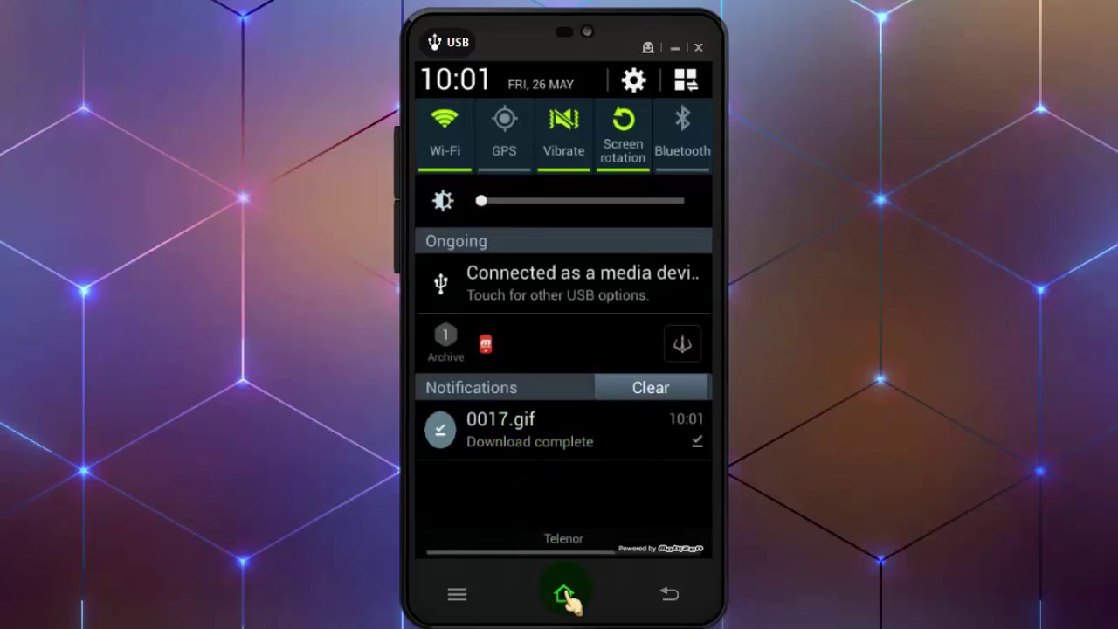
Return home, relaunch AnimGIF LWP 2 and open its settings from the wallpaper preview.
{"action": "left_click", "coordinate": [565, 595]}
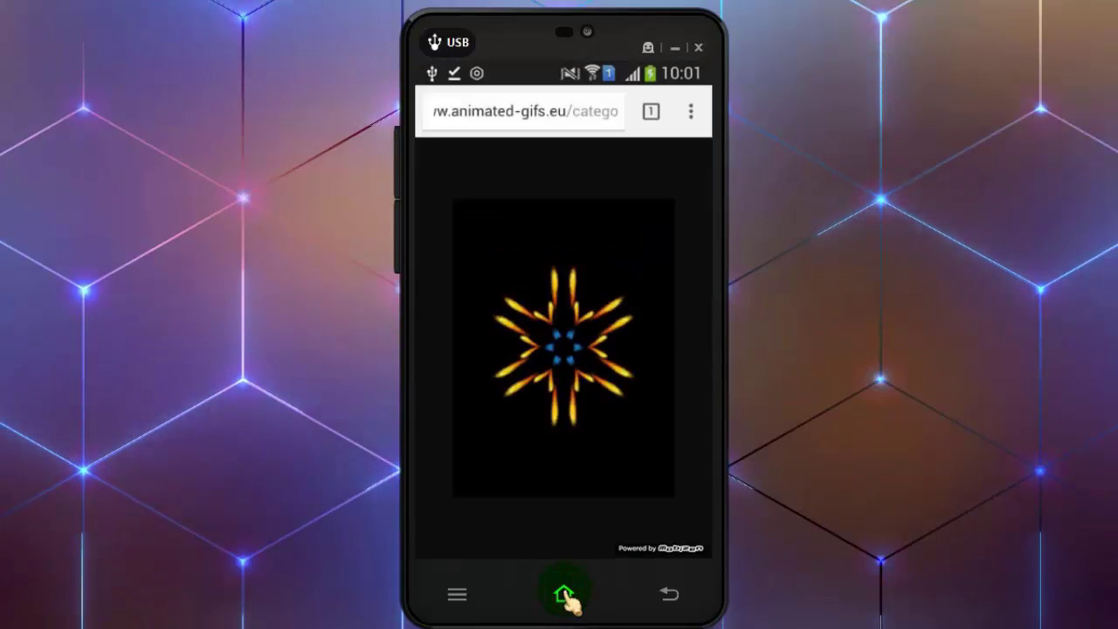
{"action": "left_click", "coordinate": [564, 595]}
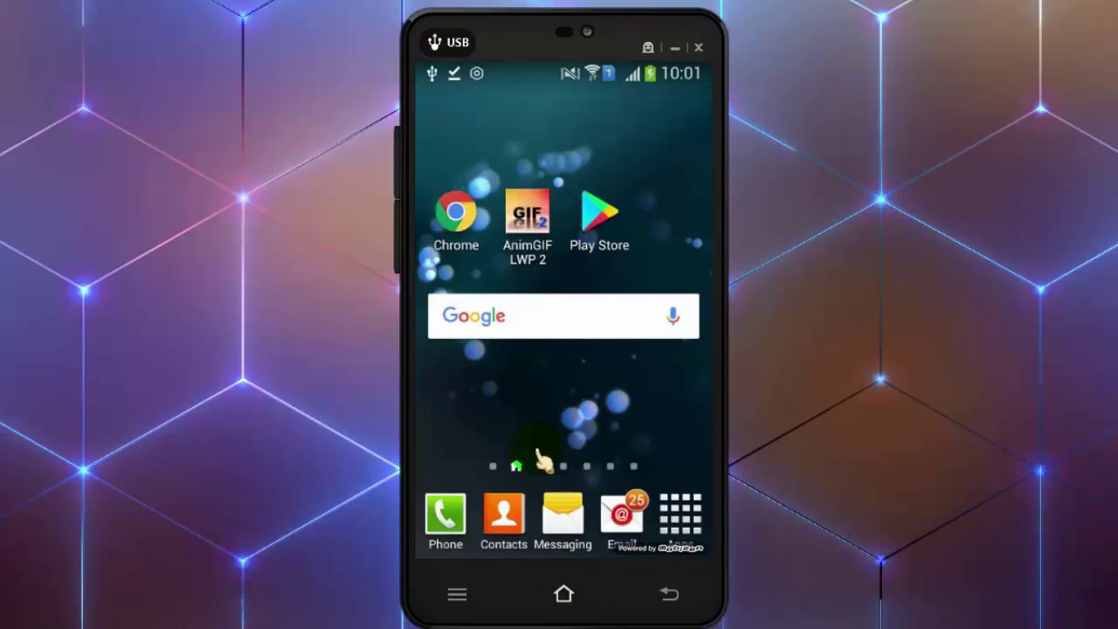
{"action": "left_click", "coordinate": [529, 213]}
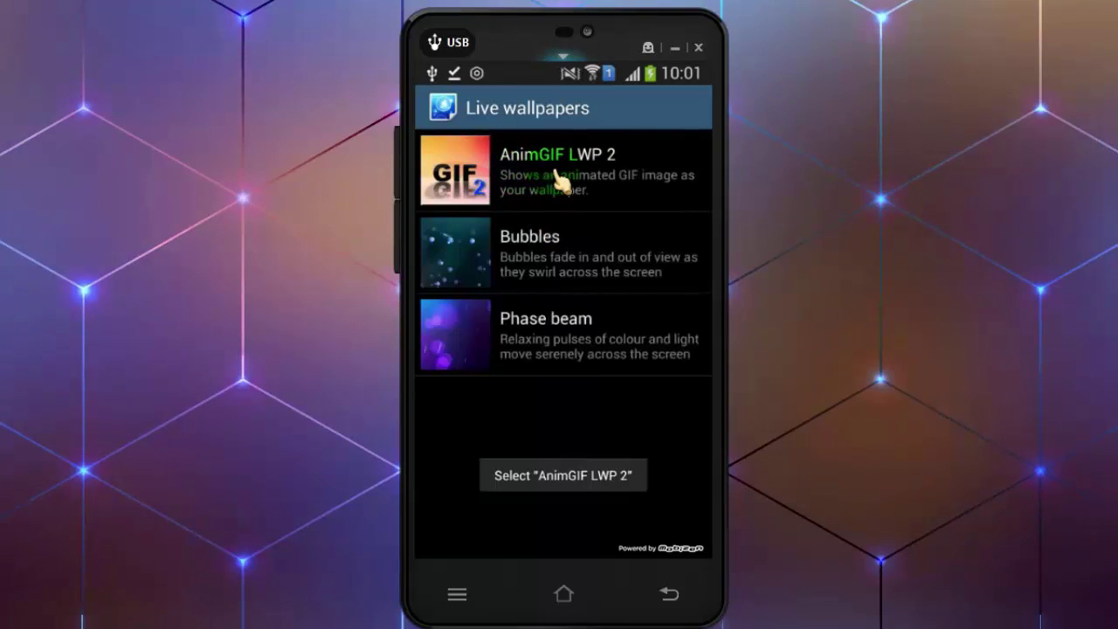
{"action": "left_click", "coordinate": [556, 179]}
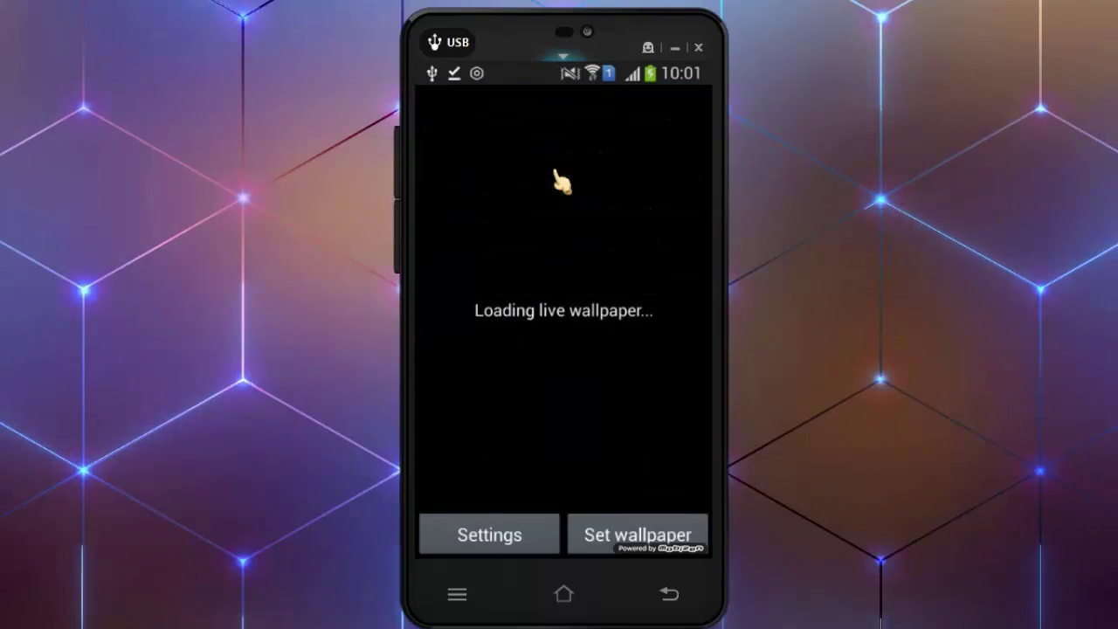
{"action": "left_click", "coordinate": [481, 536]}
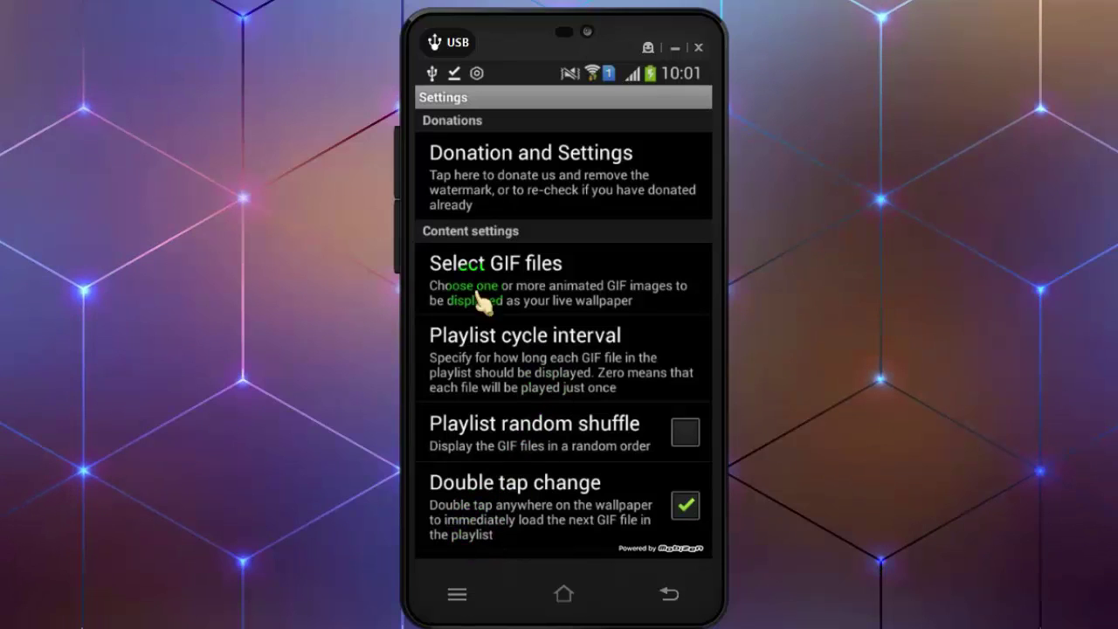
In Select GIF files, go up to the Download folder and choose 0017.gif.
{"action": "left_click", "coordinate": [531, 277]}
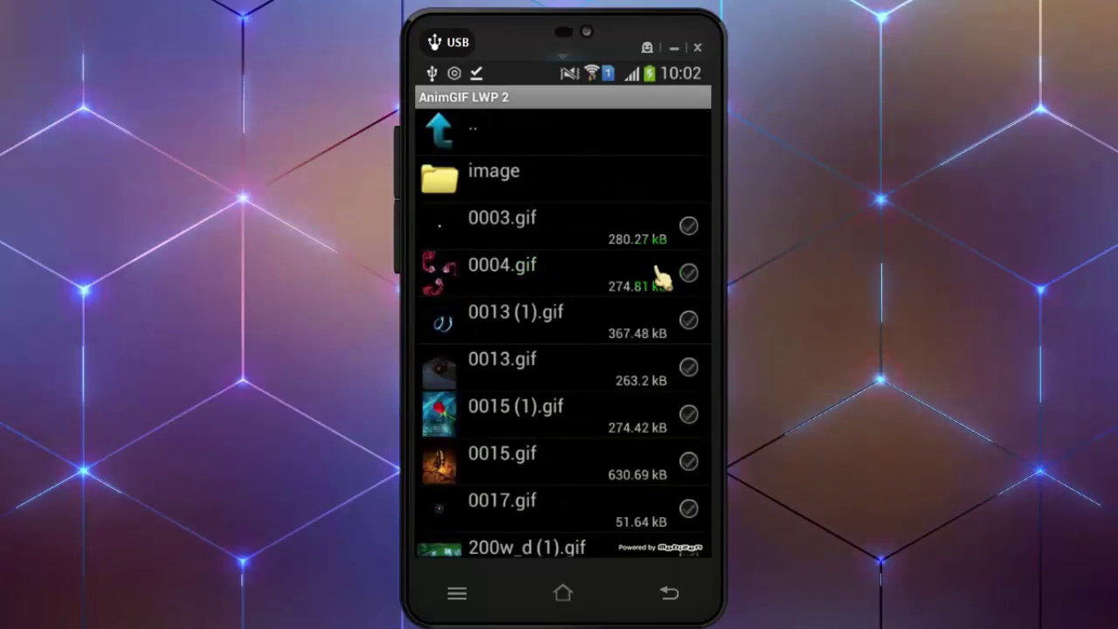
{"action": "scroll", "coordinate": [606, 324], "scroll_direction": "down", "scroll_amount": 4}
{"action": "scroll", "coordinate": [554, 457], "scroll_direction": "up", "scroll_amount": 3}
{"action": "scroll", "coordinate": [538, 279], "scroll_direction": "up", "scroll_amount": 2}
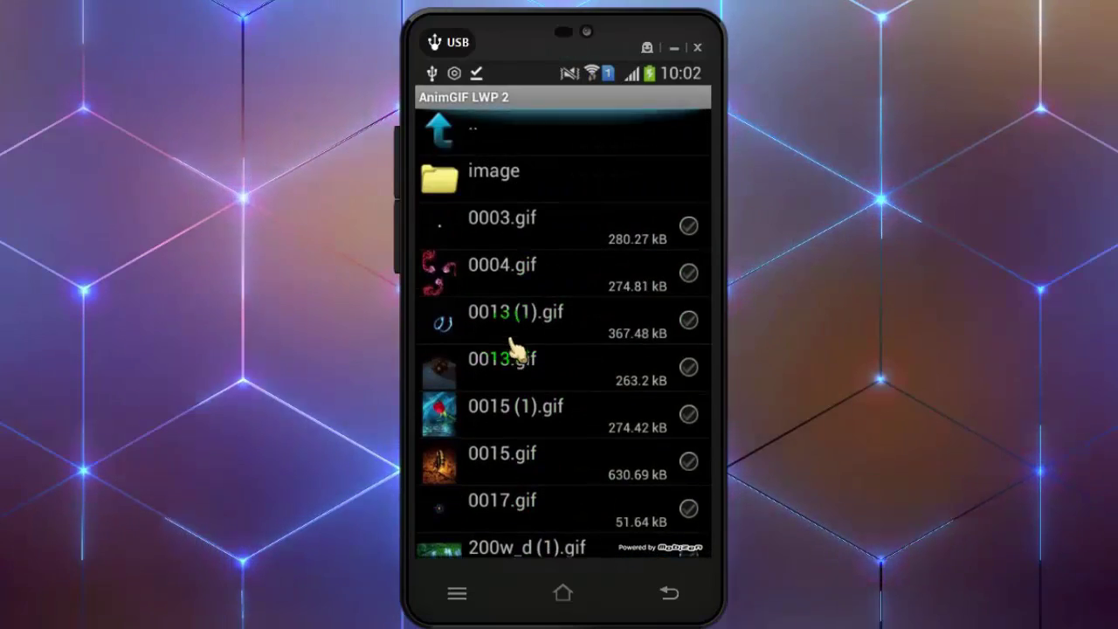
{"action": "left_click", "coordinate": [442, 129]}
{"action": "scroll", "coordinate": [625, 320], "scroll_direction": "down", "scroll_amount": 8}
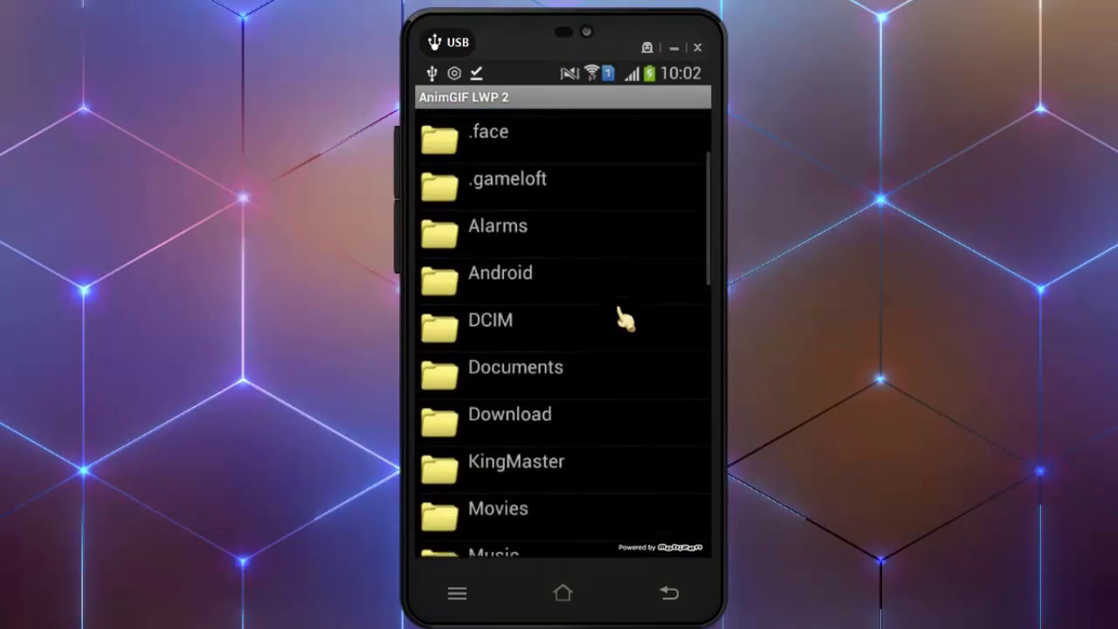
{"action": "scroll", "coordinate": [625, 320], "scroll_direction": "up", "scroll_amount": 2}
{"action": "scroll", "coordinate": [626, 320], "scroll_direction": "up", "scroll_amount": 4}
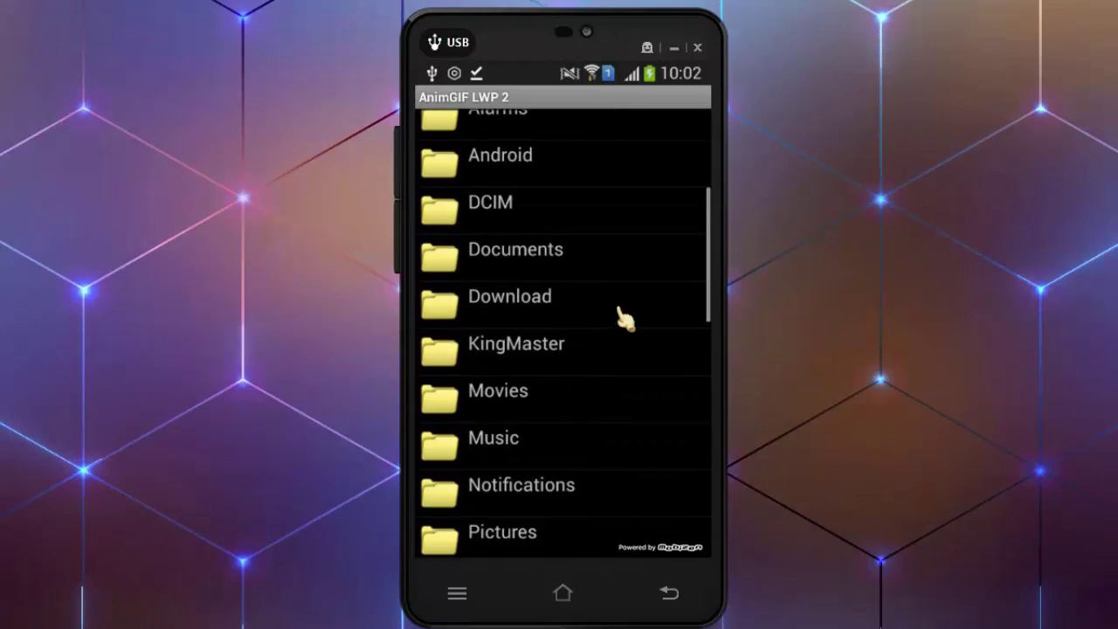
{"action": "left_click", "coordinate": [492, 297]}
{"action": "scroll", "coordinate": [524, 316], "scroll_direction": "down", "scroll_amount": 3}
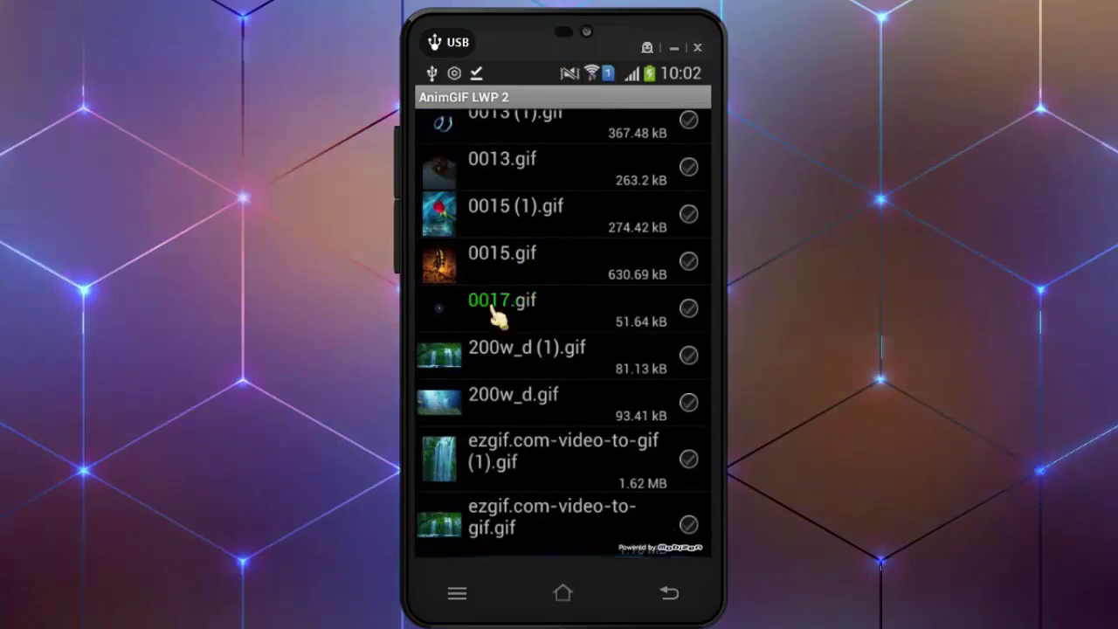
{"action": "left_click", "coordinate": [504, 305]}
Set the starburst wallpaper from the preview and view it on the home screen.
{"action": "scroll", "coordinate": [611, 437], "scroll_direction": "down", "scroll_amount": 3}
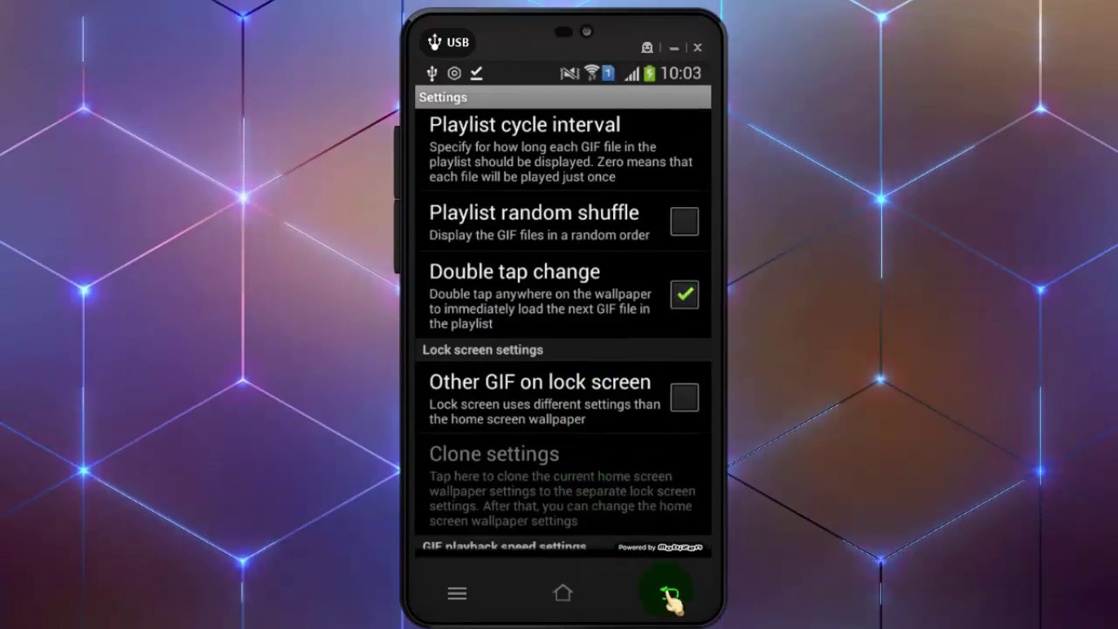
{"action": "left_click", "coordinate": [669, 592]}
{"action": "left_click", "coordinate": [642, 536]}
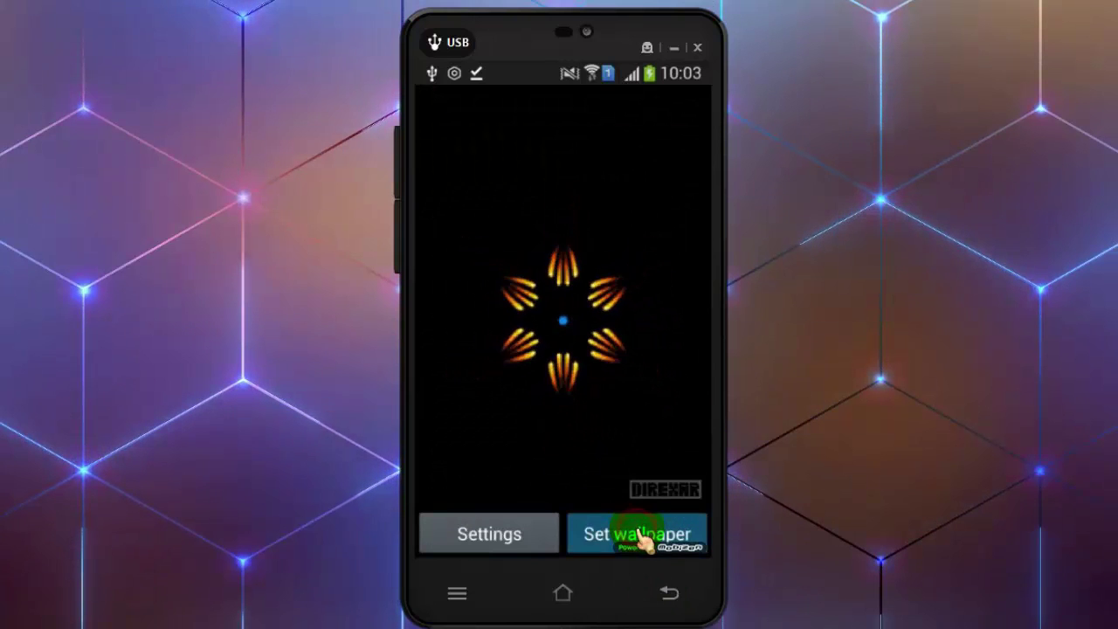
{"action": "left_click", "coordinate": [565, 600]}
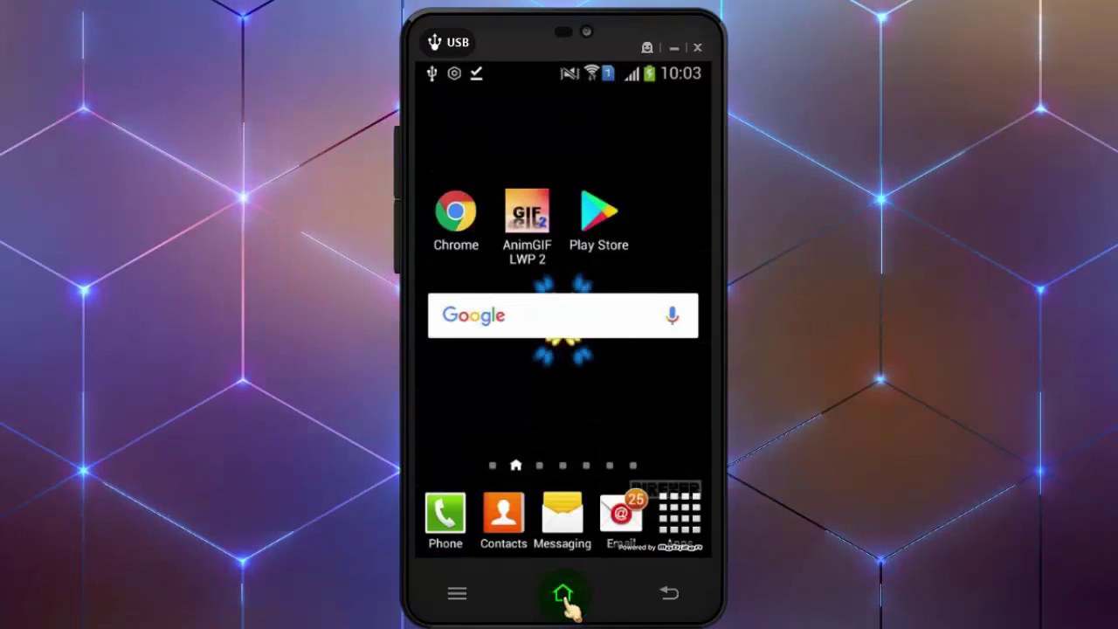
{"action": "left_click_drag", "start_coordinate": [642, 428], "coordinate": [528, 441]}
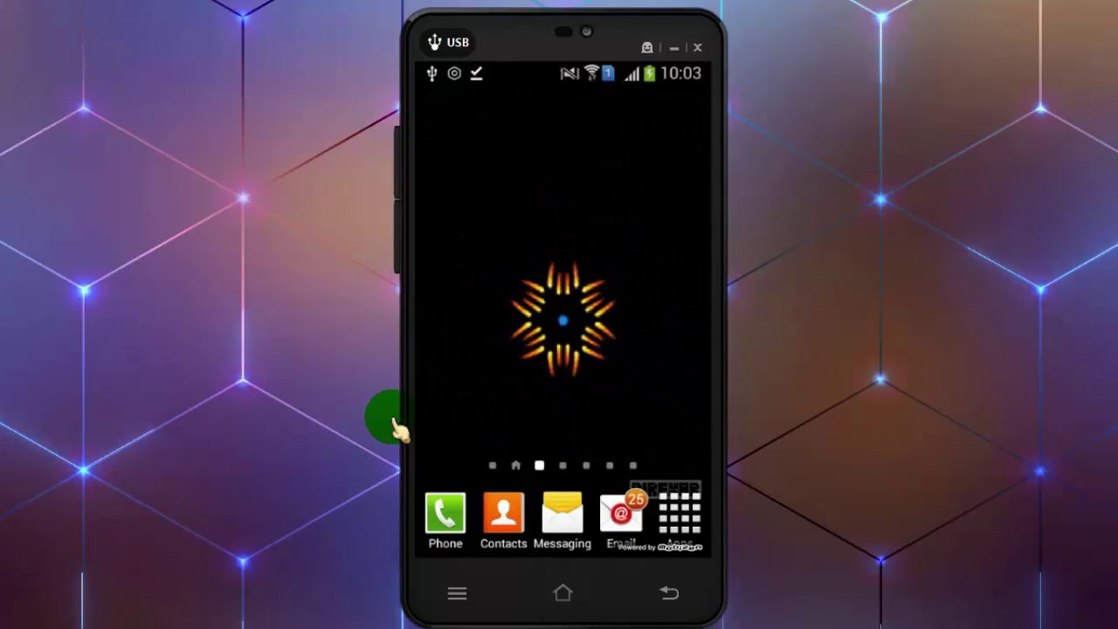
{"action": "left_click_drag", "start_coordinate": [398, 427], "coordinate": [609, 467]}
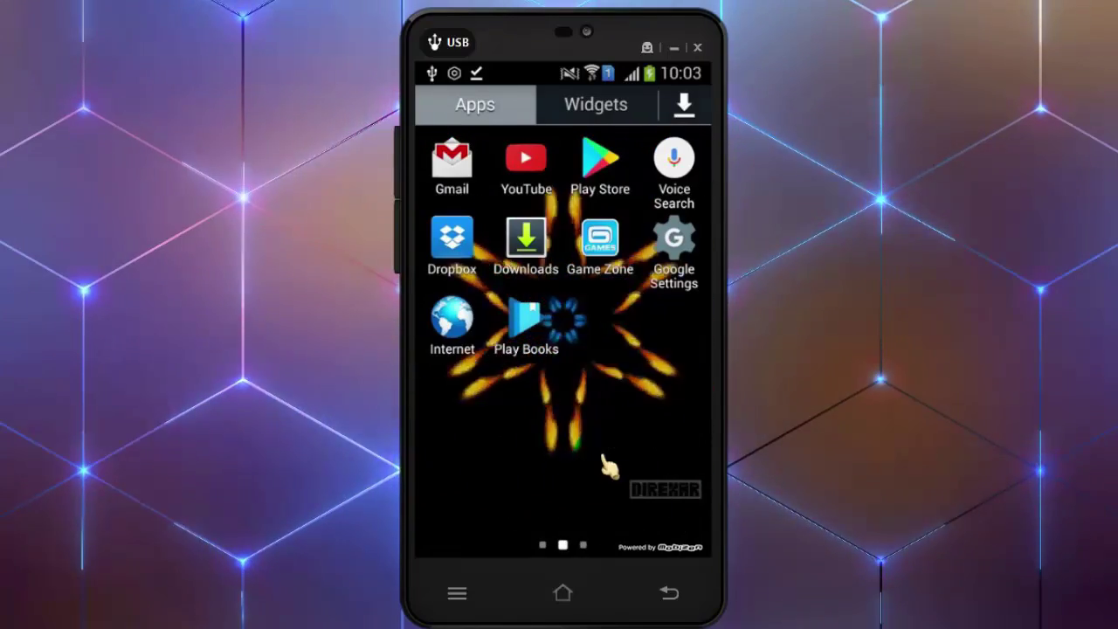
{"action": "left_click", "coordinate": [562, 593]}
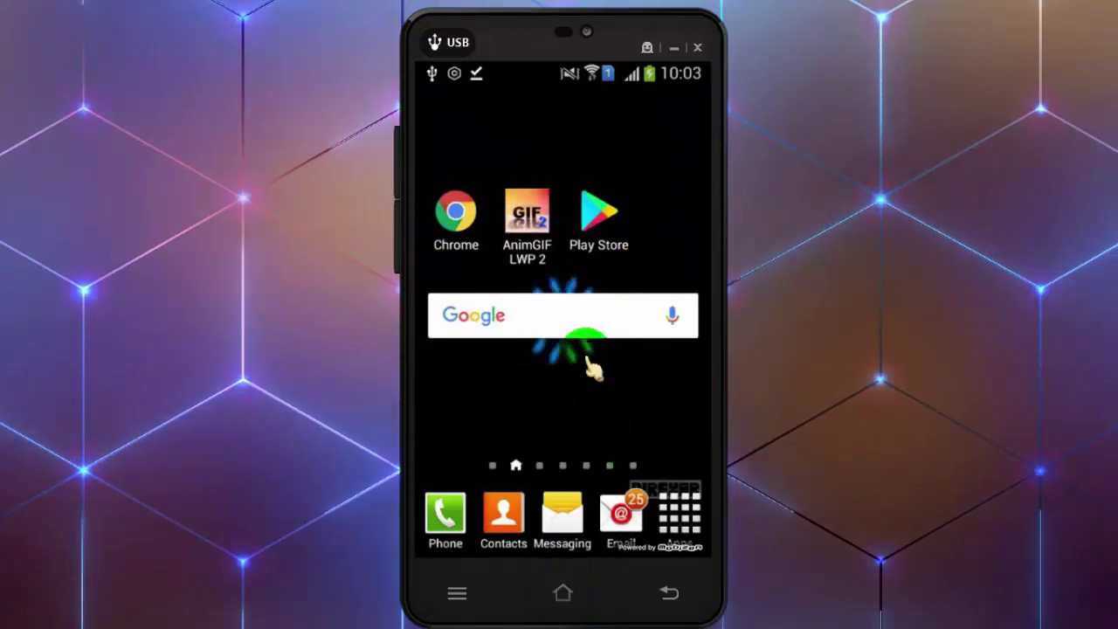
{"action": "left_click_drag", "start_coordinate": [489, 367], "coordinate": [618, 508]}
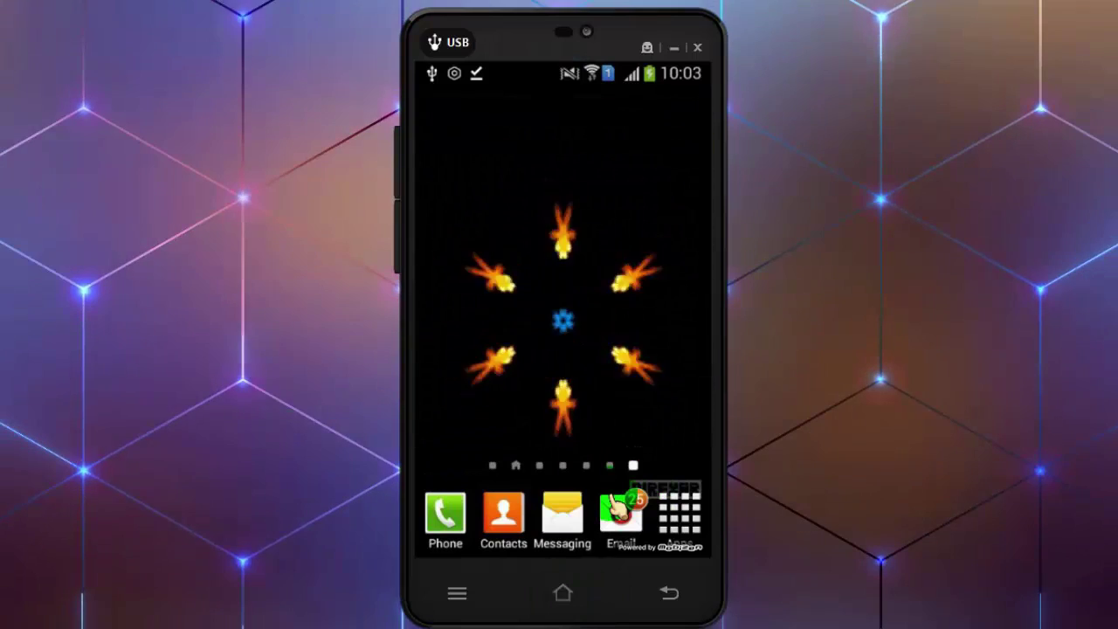